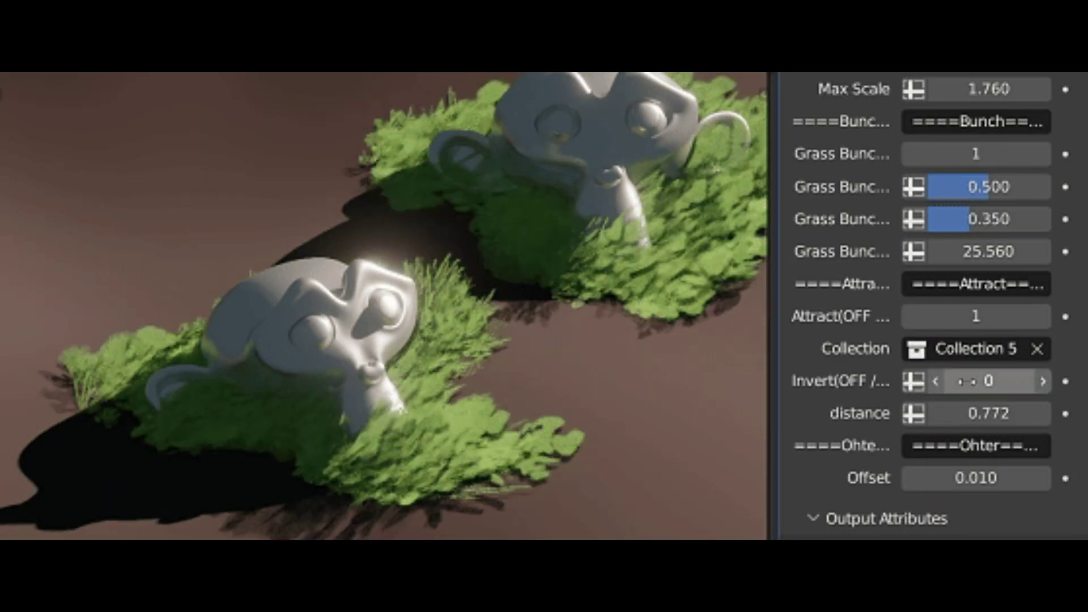
Invert the grass attraction, fine-tune its distance, and adjust Noise Strength so grass covers the ground.
left_click(1042, 381)
key("BackSpace")
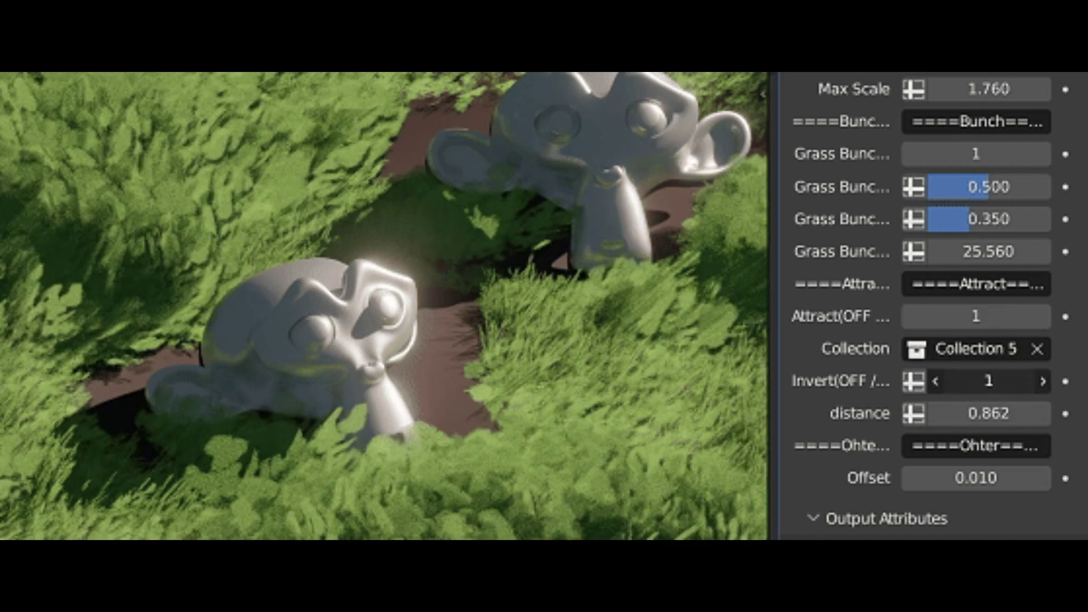
left_click(935, 380)
left_click_drag(988, 413, 1020, 413)
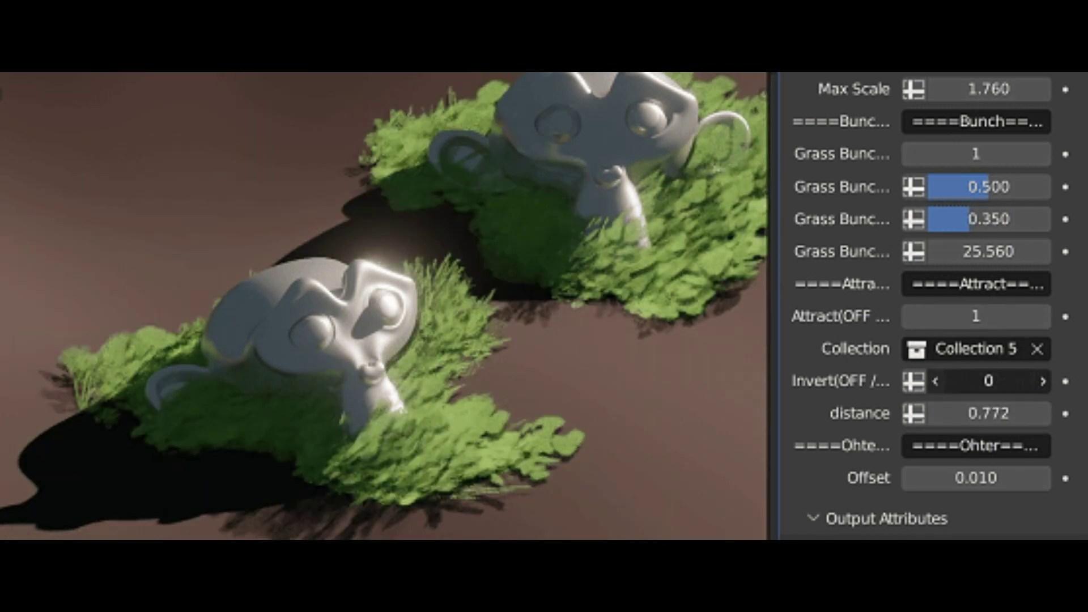
left_click(1043, 381)
left_click_drag(988, 413, 984, 413)
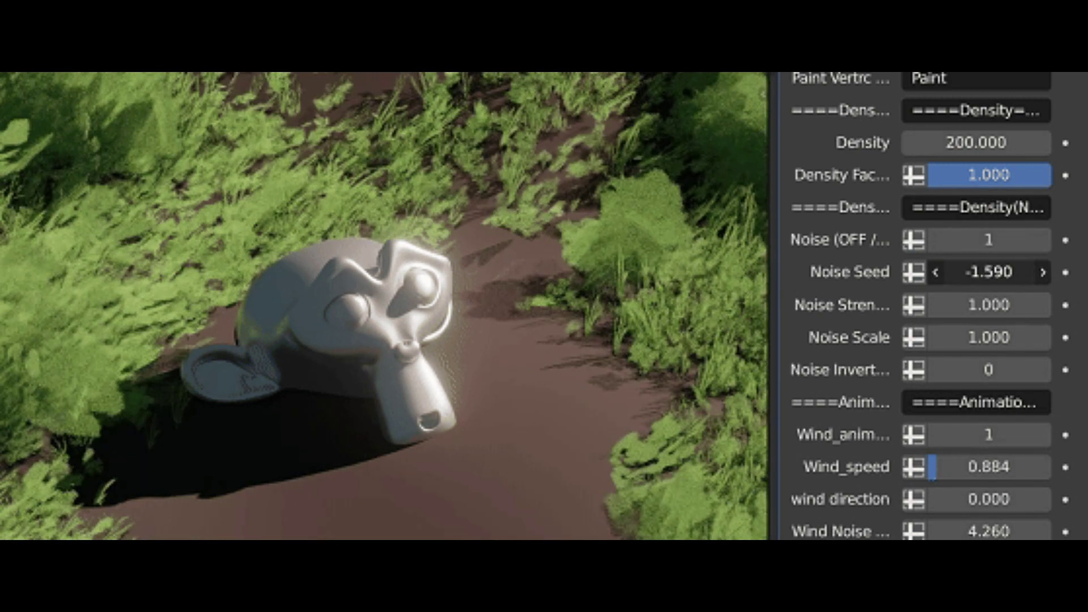
left_click_drag(988, 305, 1000, 305)
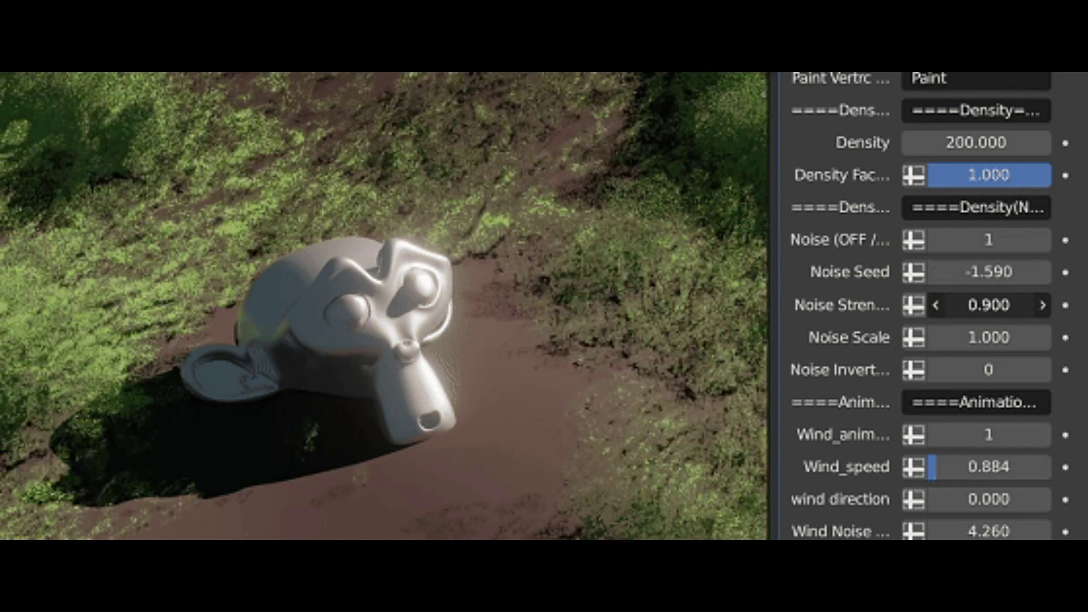
left_click_drag(988, 305, 1014, 272)
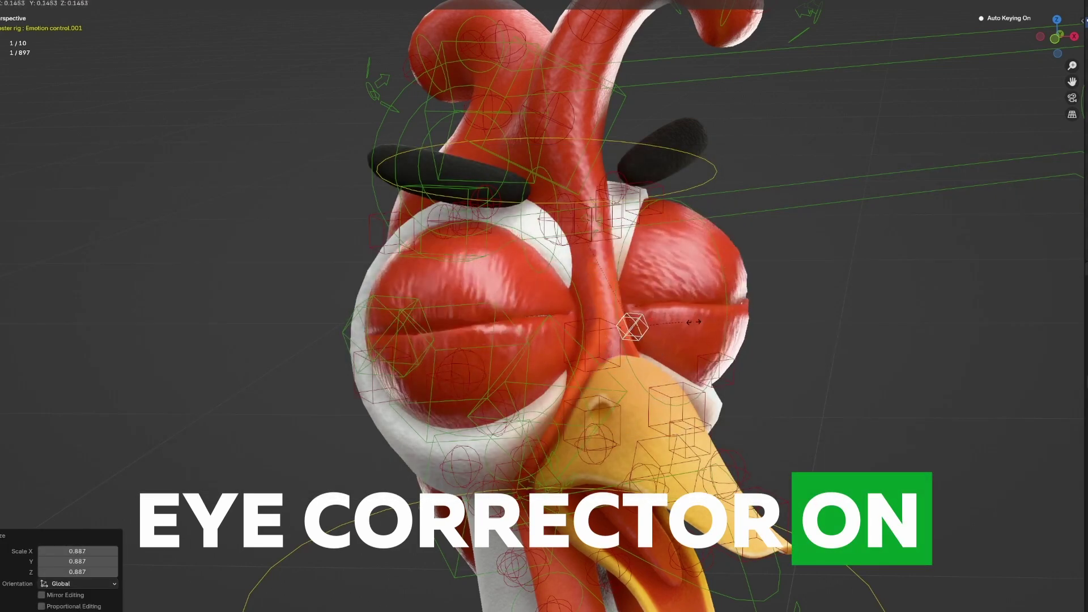
Cancel the eyelid scaling, scrub back to frame 26, show the Eye Corrector effect and play the animation.
right_click(922, 353)
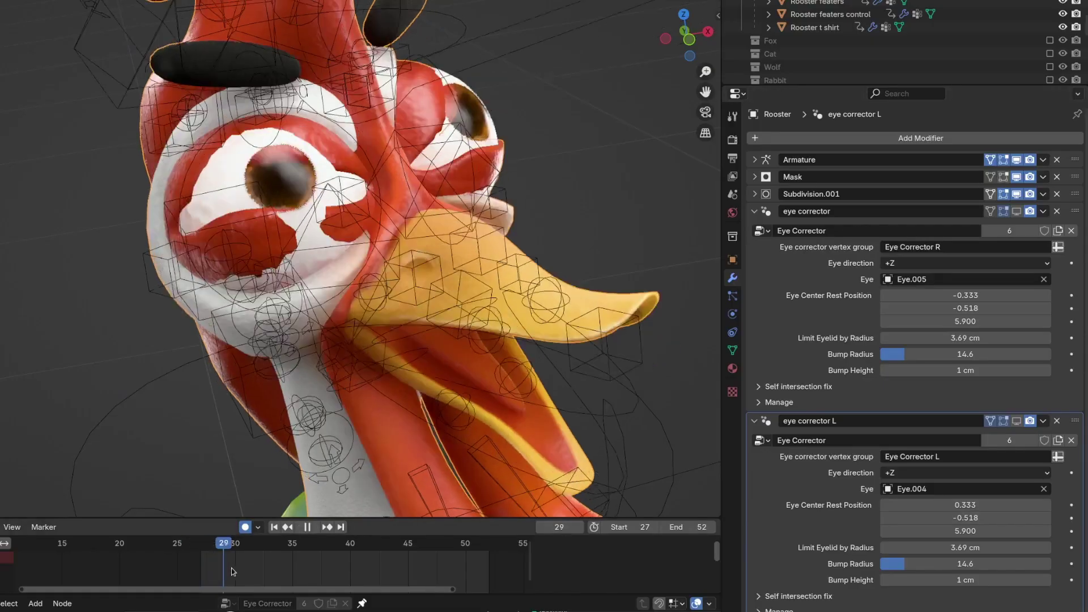
left_click_drag(284, 578, 184, 582)
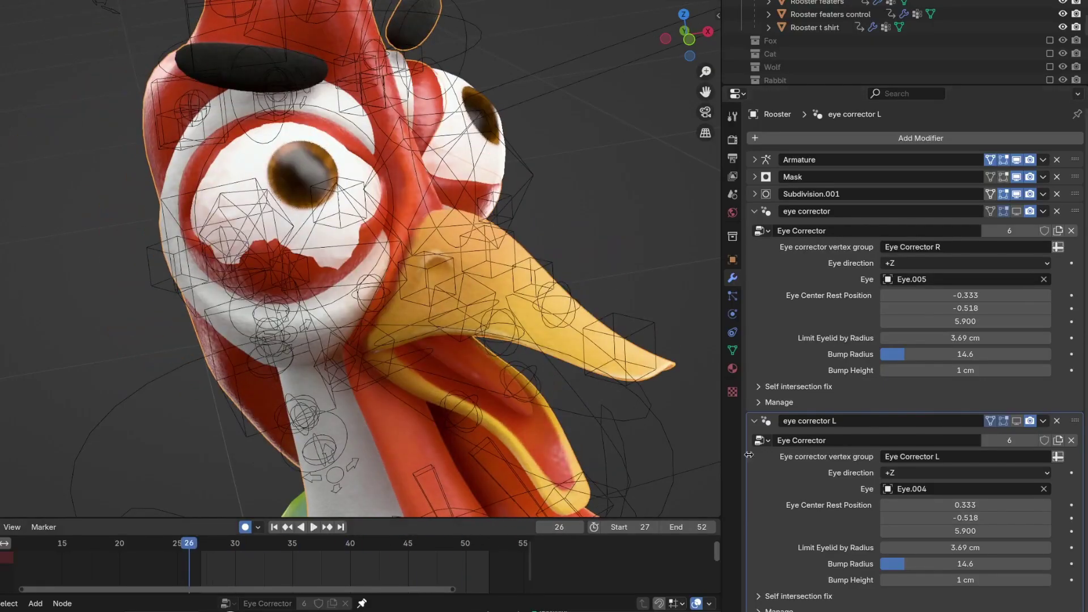
left_click(1016, 210)
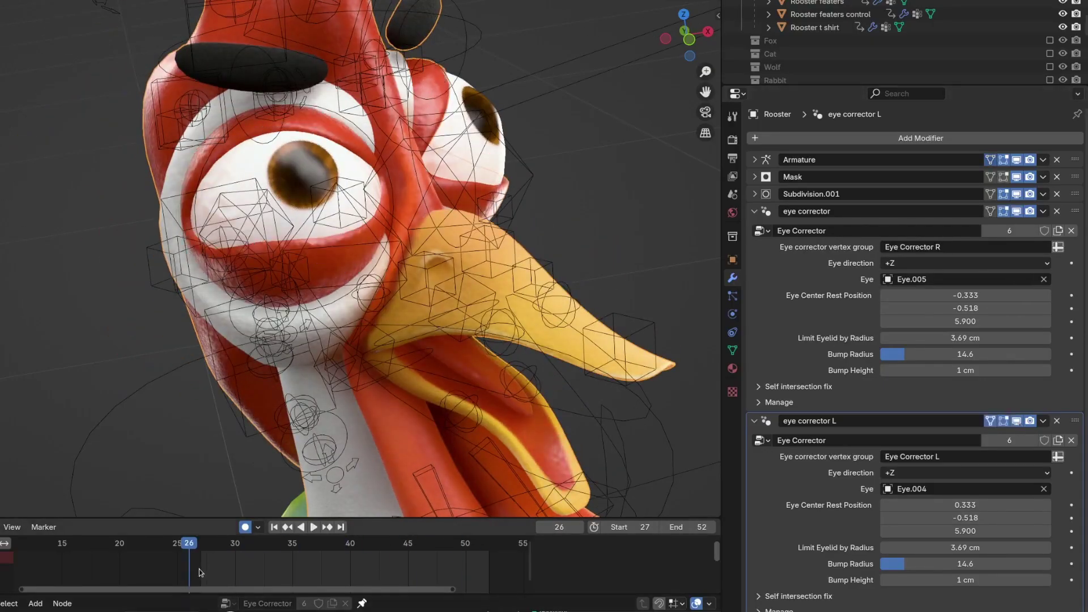
key("space")
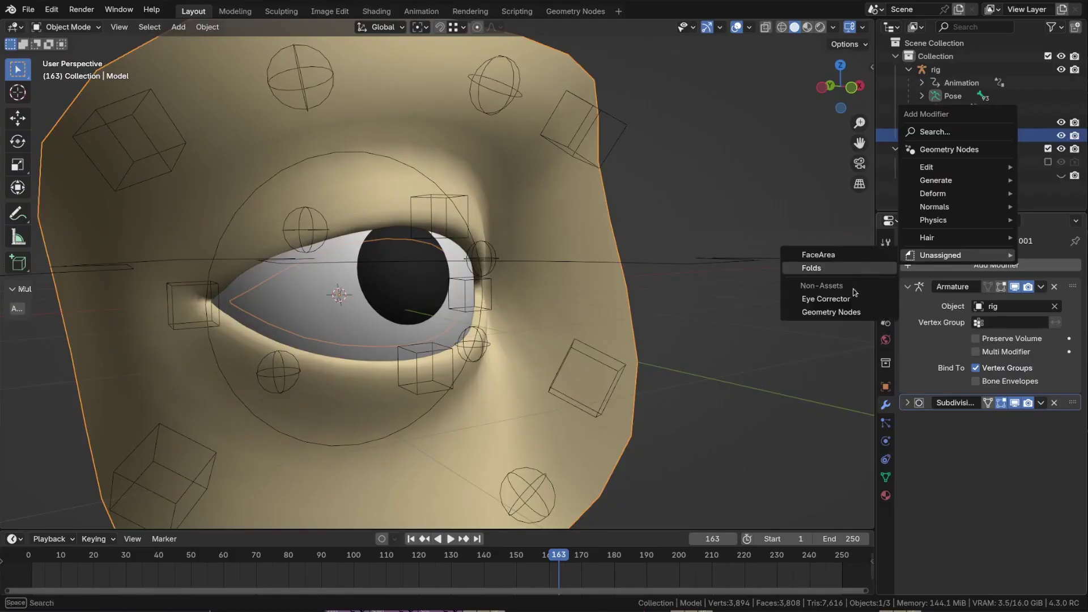
Add an Eye Corrector modifier to the model and assign the Eye Corrector vertex group.
left_click(833, 295)
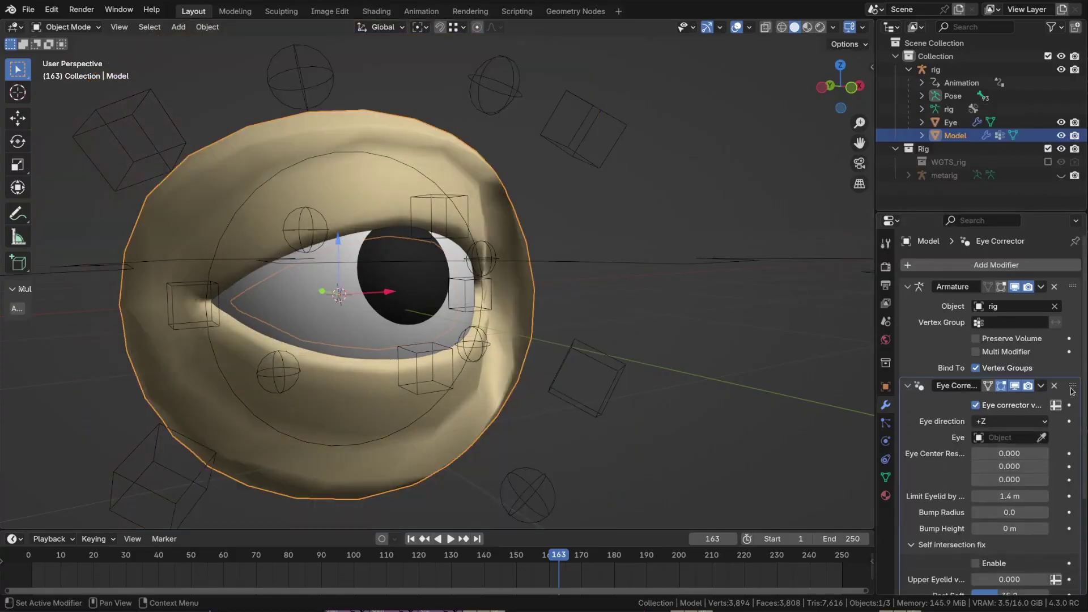
scroll(1033, 350, "down", 5)
left_click(1056, 315)
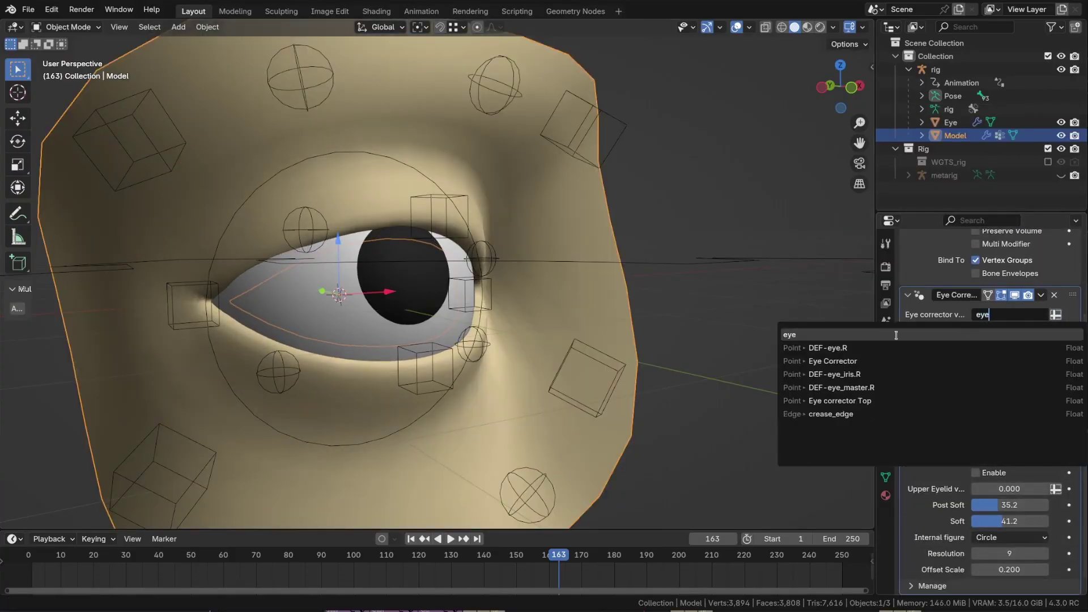
left_click(856, 355)
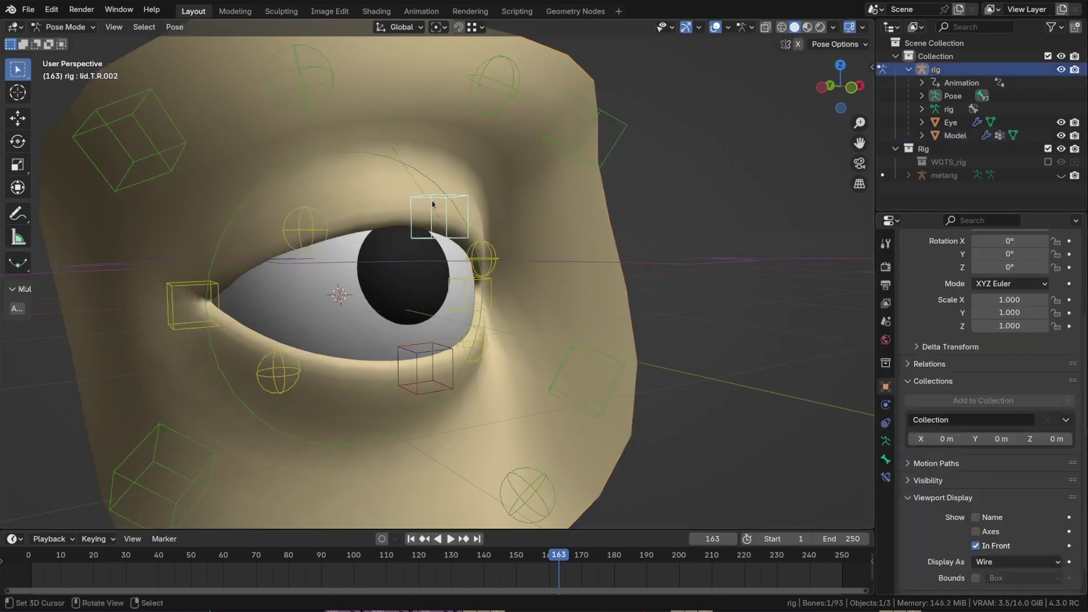
key("g")
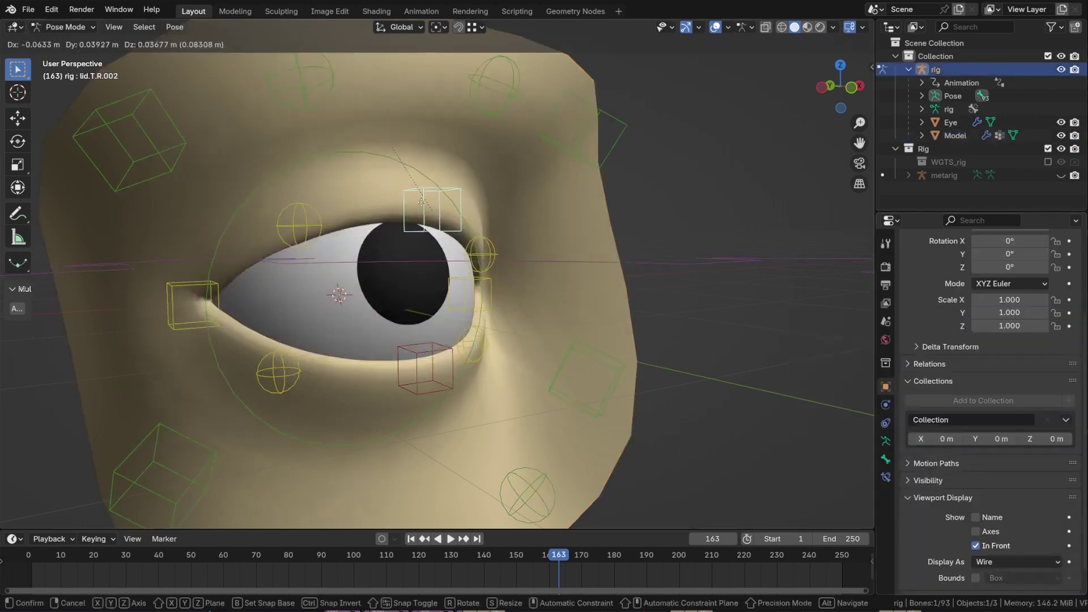
key("Escape")
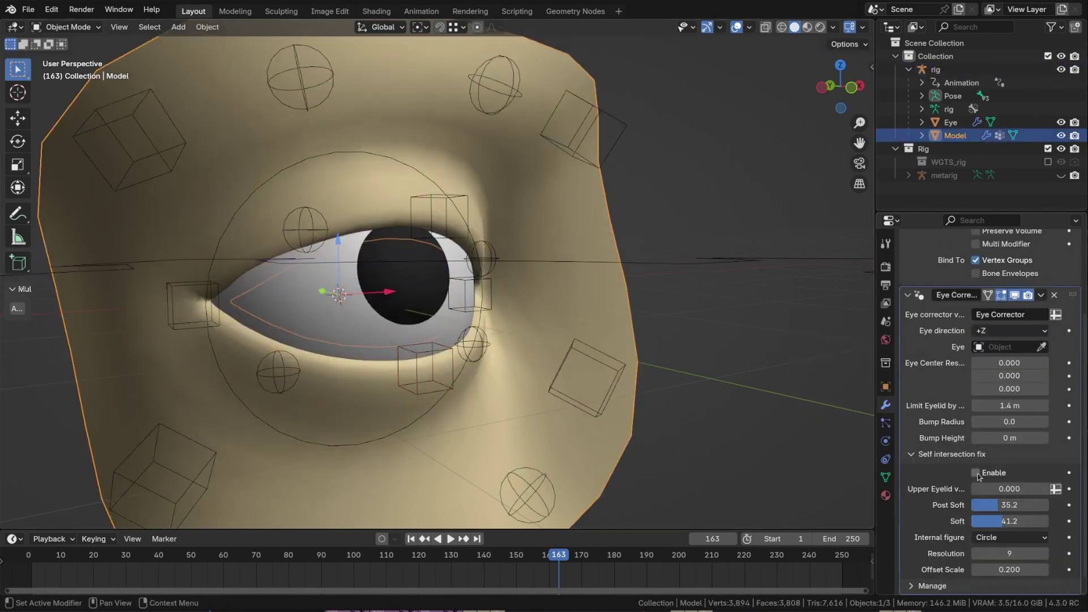
Enable the self-intersection fix with Eye corrector Top as the upper eyelid attribute, then test the lid bones.
left_click(975, 472)
left_click(1056, 488)
left_click(1024, 490)
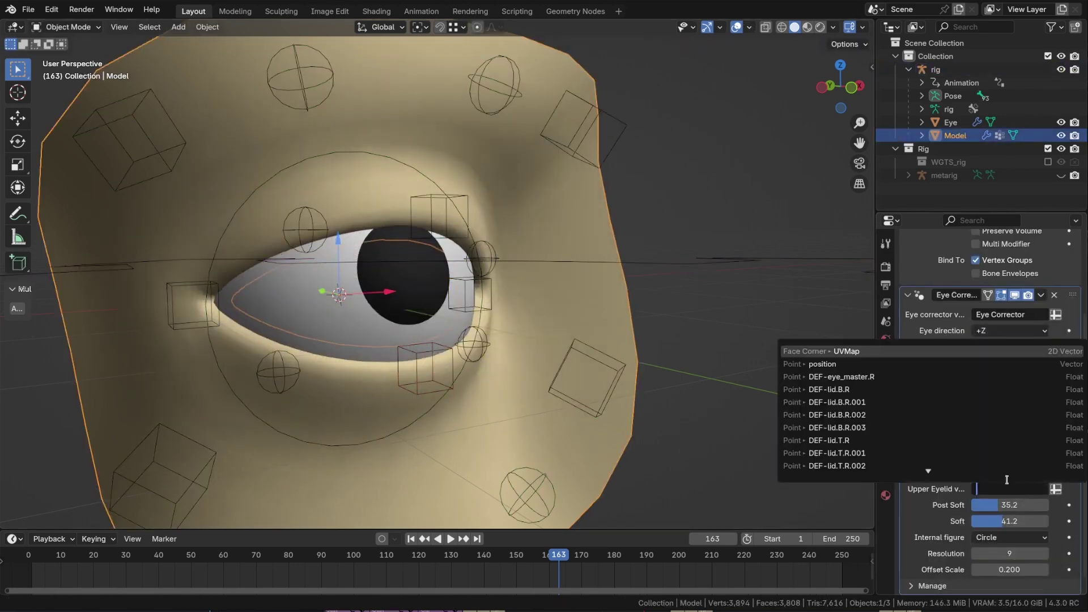
key("Down")
key("Down")
key("Down")
key("Down")
key("Return")
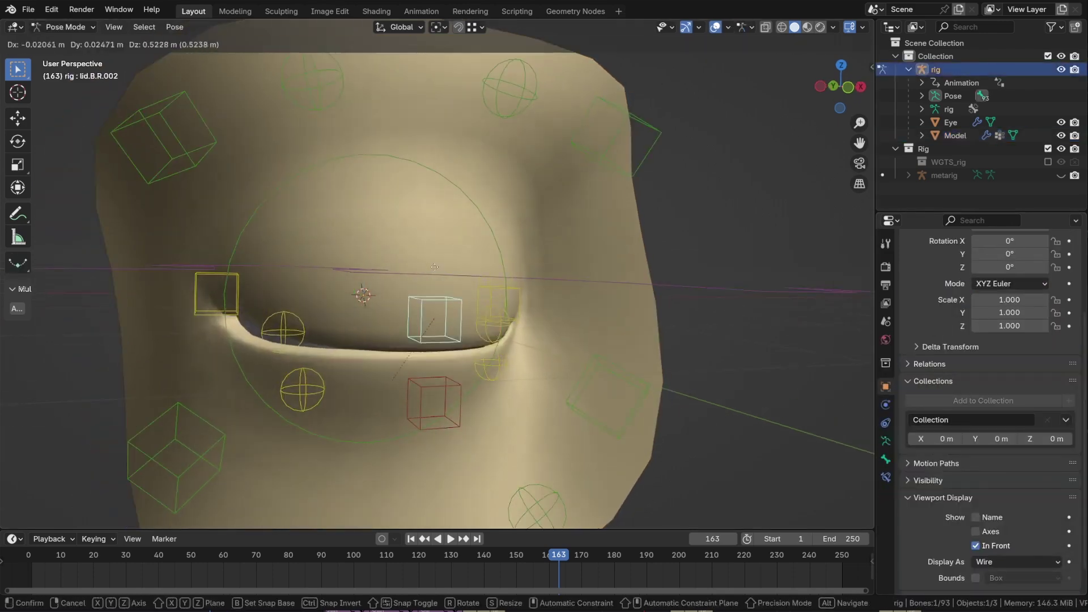
left_click(435, 267)
left_click(437, 291)
key("g")
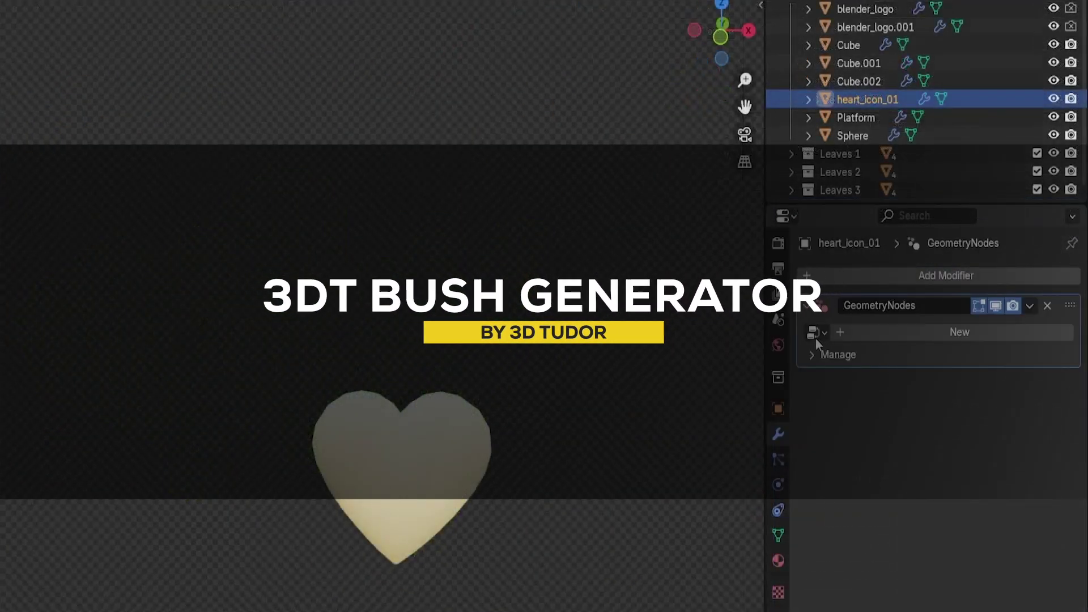
Give the heart a Bush Geometry Nodes modifier with Leaves 1, viewport density 40 and smaller leaves.
left_click(816, 340)
left_click(814, 361)
scroll(912, 501, "down", 4)
left_click(951, 478)
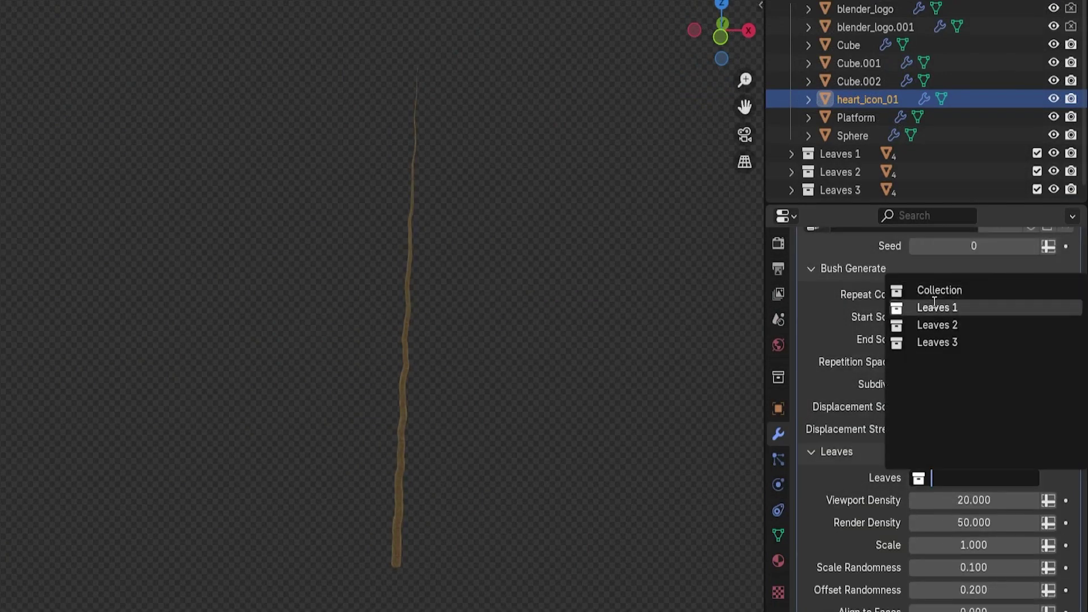
left_click(929, 308)
type("40")
key("Return")
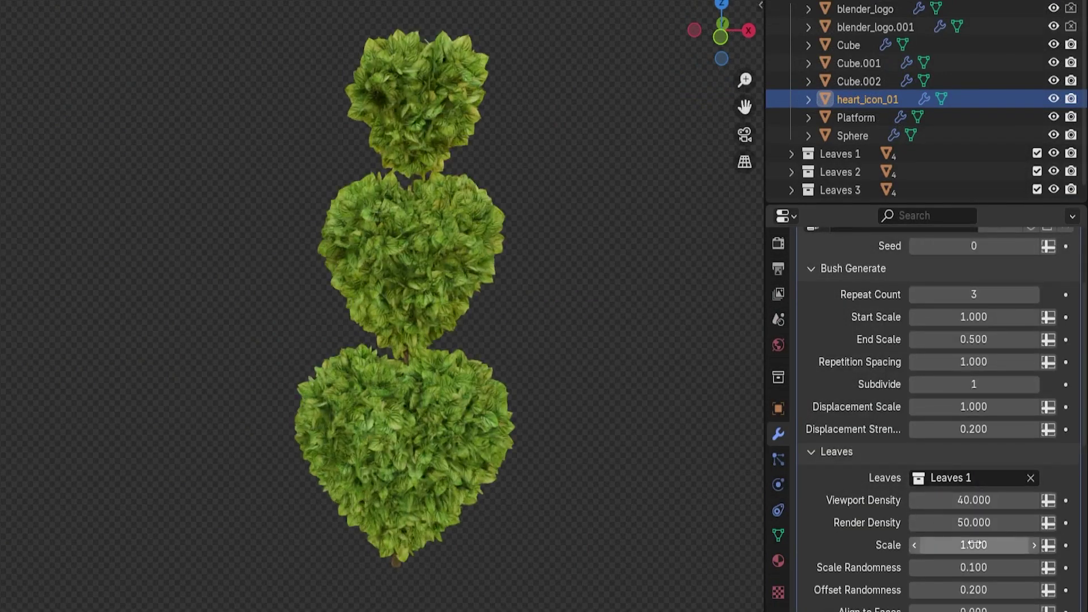
left_click_drag(986, 544, 937, 545)
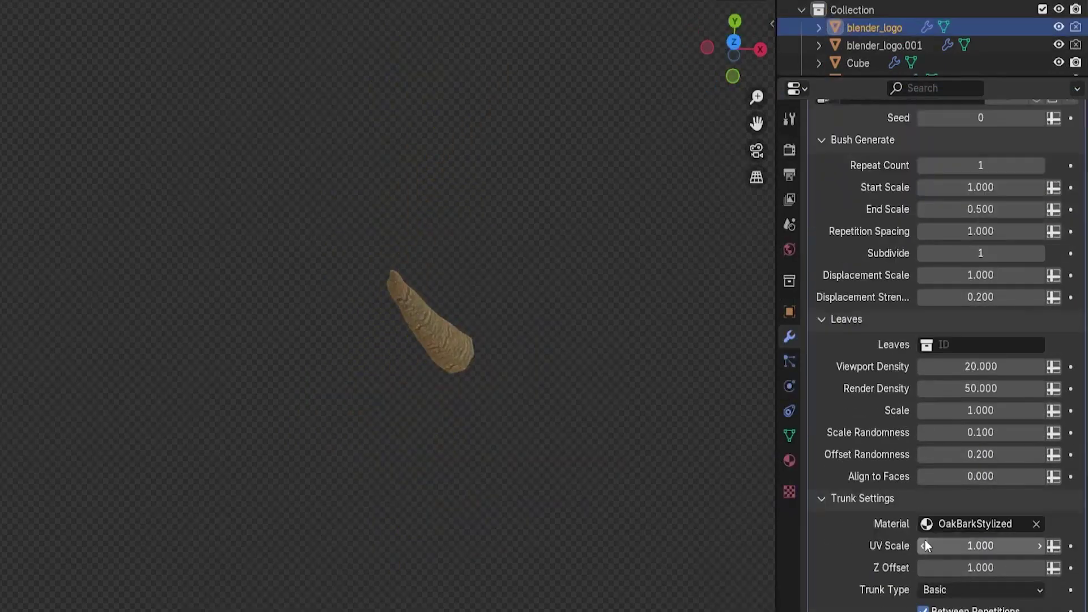
Fill the logo bush with Leaves 1 at scale 0.149 with closer face alignment, then select blender_logo.002.
left_click(934, 343)
left_click(945, 385)
left_click_drag(980, 410, 935, 410)
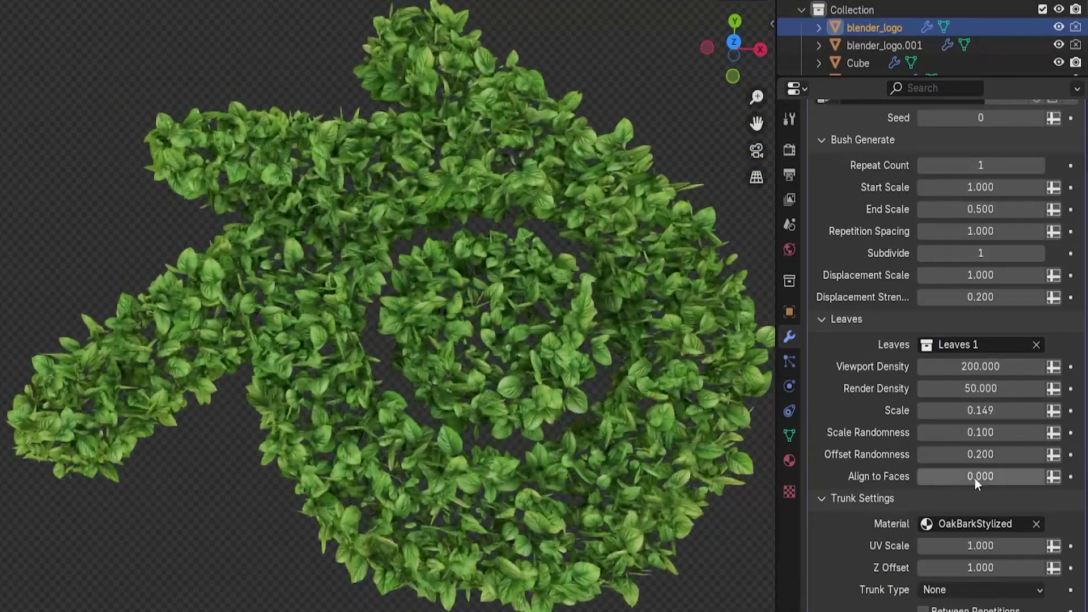
left_click_drag(975, 476, 1014, 477)
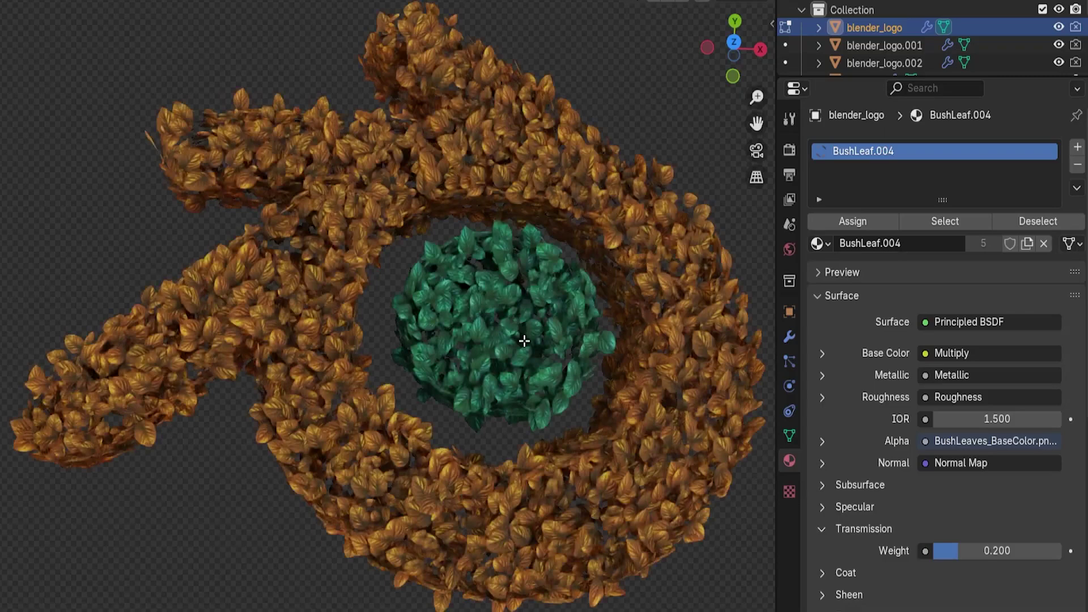
left_click(669, 77)
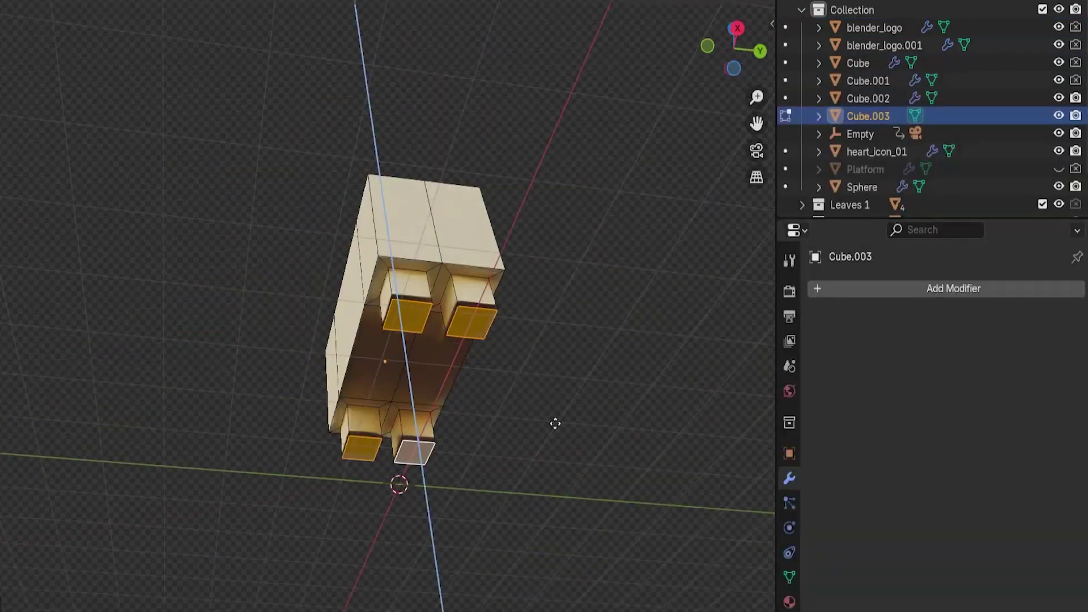
Turn the llama mesh into a bush and tweak its displacement and leaf settings, lowering scale randomness.
middle_click_drag(554, 423, 574, 254)
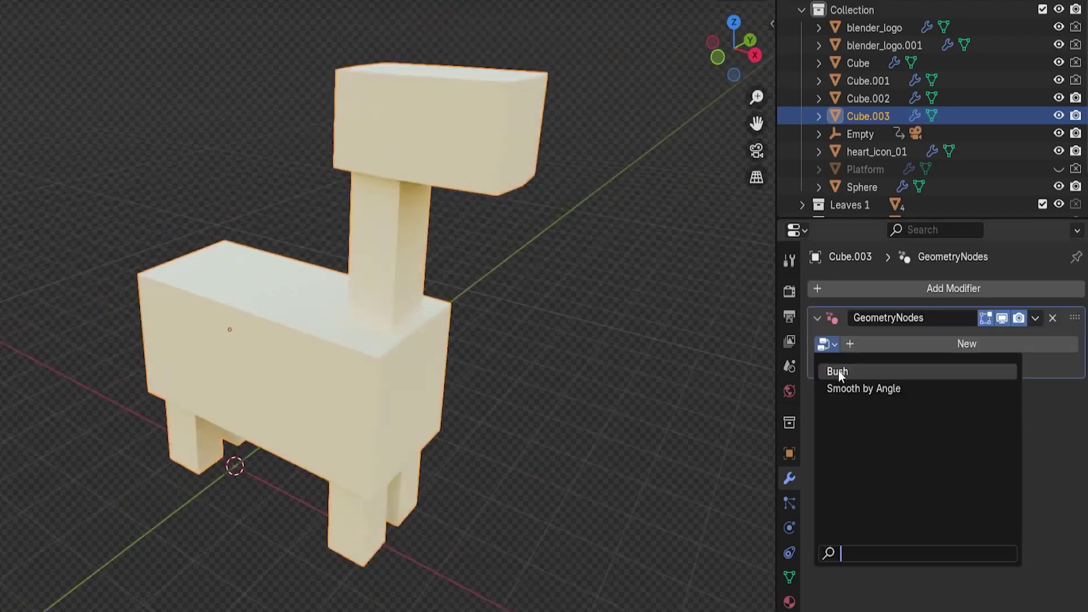
left_click(838, 371)
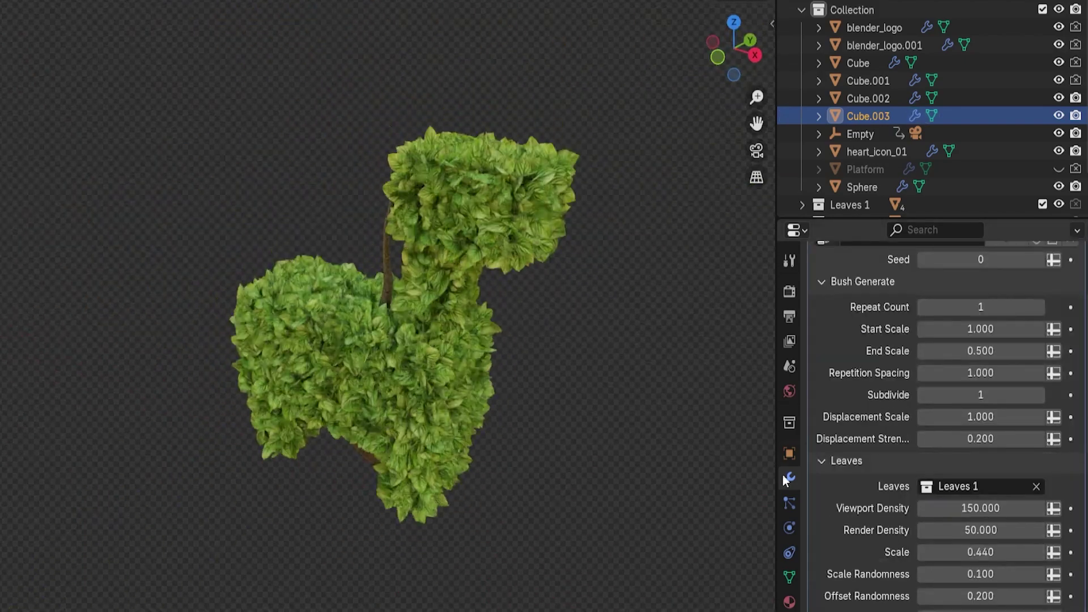
scroll(925, 549, "down", 8)
scroll(925, 548, "up", 8)
left_click_drag(980, 438, 1020, 439)
mouse_move(980, 416)
left_mouse_down()
mouse_move(946, 416)
mouse_move(963, 417)
left_mouse_up()
left_click_drag(980, 438, 952, 438)
scroll(980, 454, "down", 5)
left_click_drag(980, 547, 1011, 546)
left_click_drag(981, 503, 963, 503)
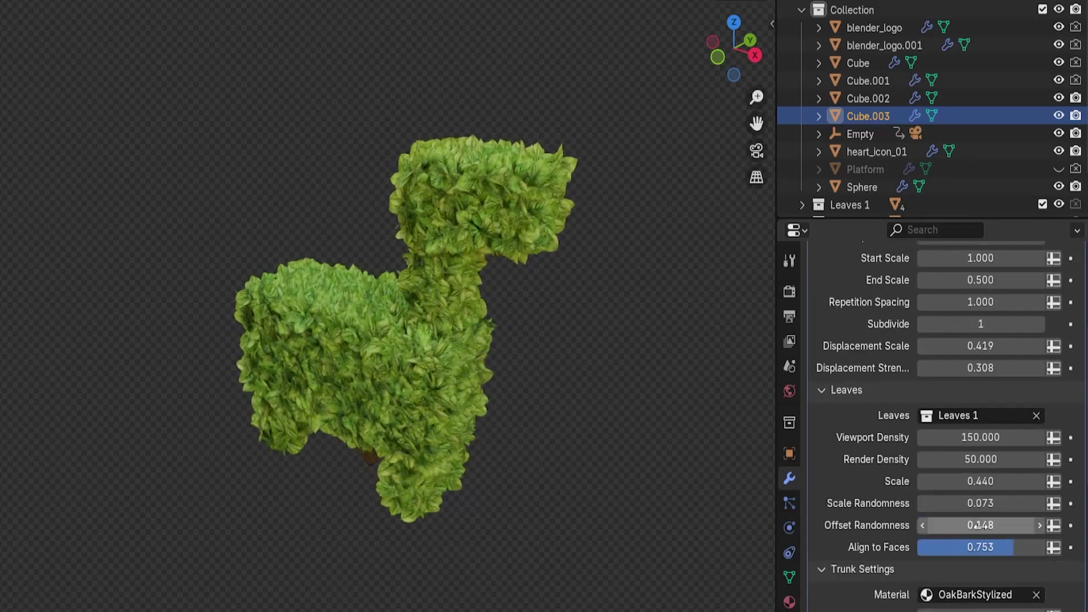
scroll(974, 524, "down", 8)
Switch the trunk type to Advanced with a maximum height of 5 and slightly higher density.
left_click(963, 517)
left_click(963, 555)
scroll(961, 489, "up", 2)
scroll(961, 488, "down", 3)
left_click_drag(963, 389, 1003, 388)
scroll(980, 456, "down", 2)
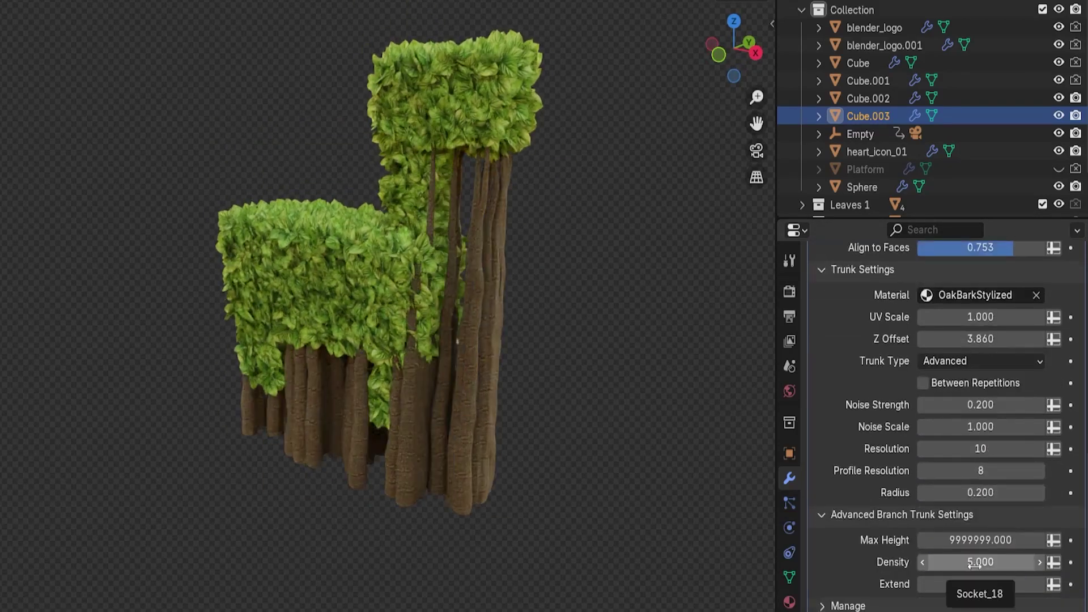
key("ctrl+v")
left_click(975, 542)
left_click_drag(973, 561, 997, 561)
middle_click_drag(219, 413, 272, 408)
middle_click_drag(416, 367, 739, 416)
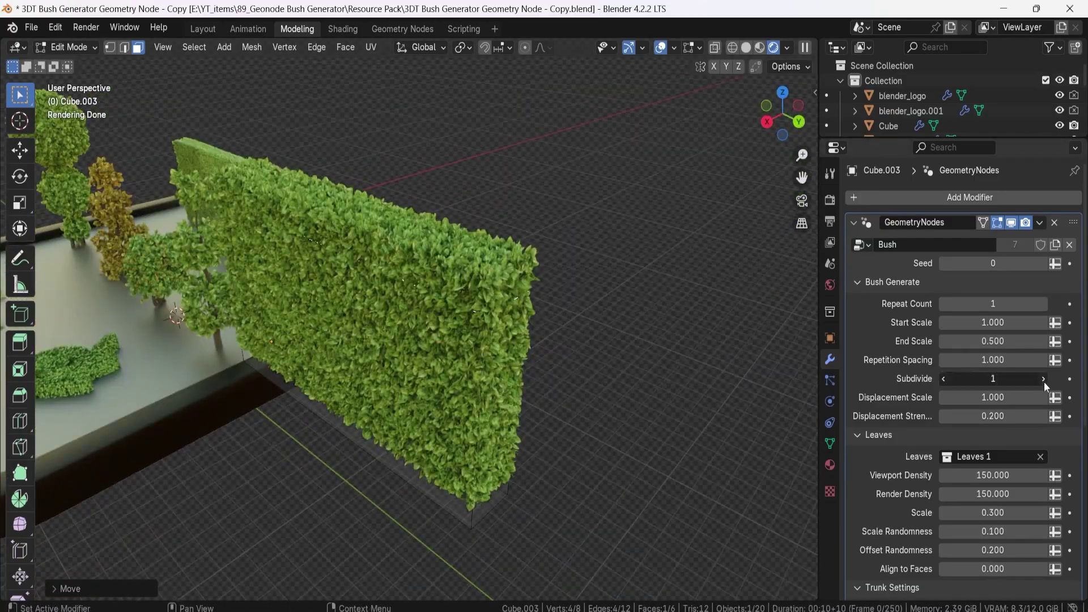
Set hedge subdivision to 2, displacement scale 0.860 and strength 1.930, and zero the leaf randomness.
left_click(1043, 379)
left_click_drag(821, 403, 786, 404)
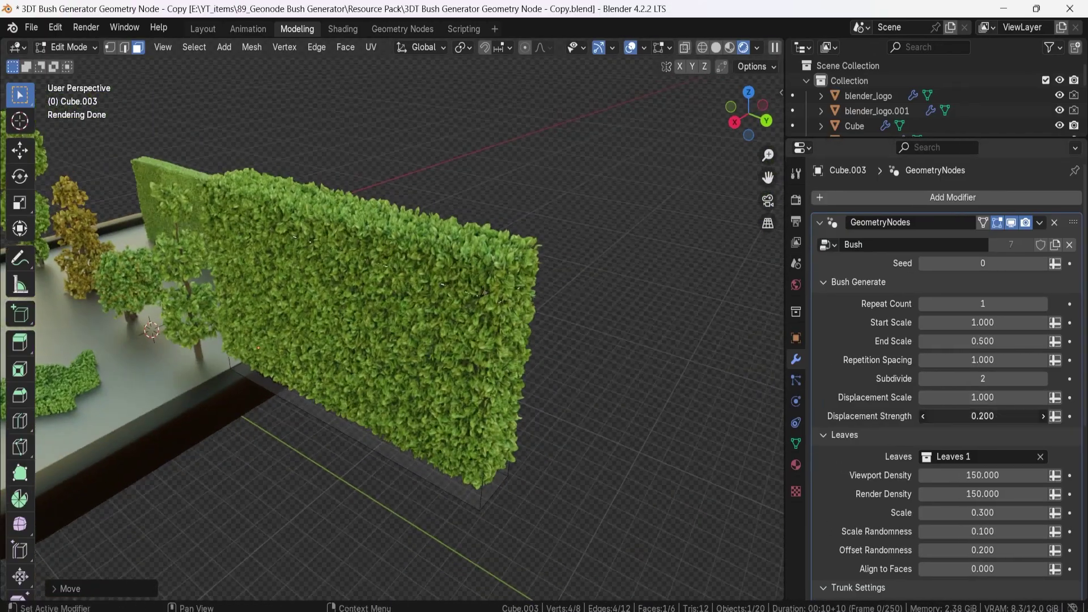
mouse_move(983, 415)
left_mouse_down()
mouse_move(1020, 416)
mouse_move(969, 398)
mouse_move(963, 416)
left_mouse_up()
middle_click_drag(510, 420, 542, 422)
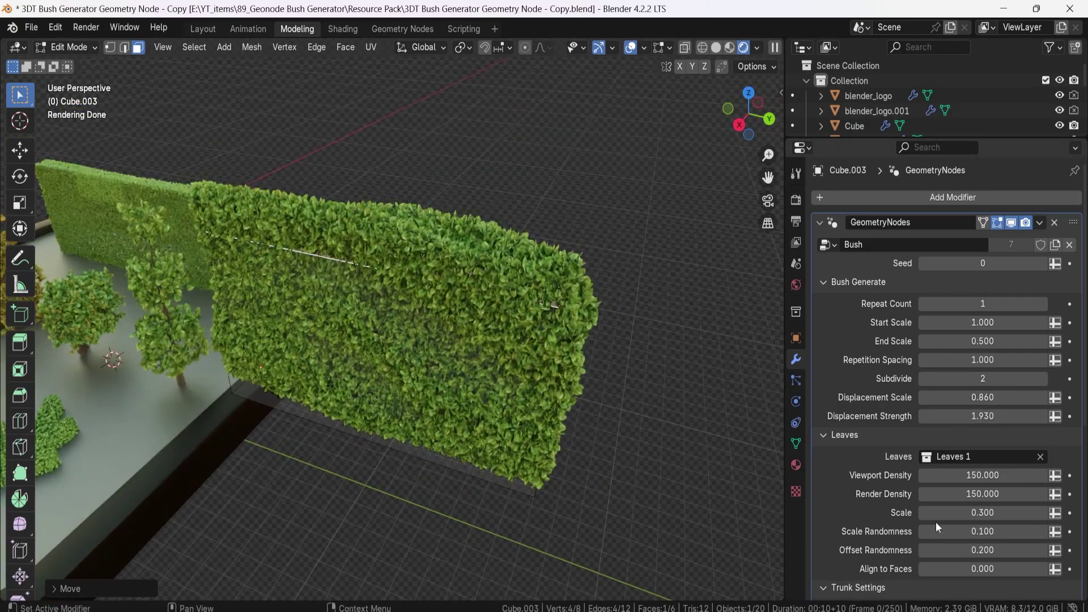
key("BackSpace")
scroll(413, 310, "up", 5)
key("BackSpace")
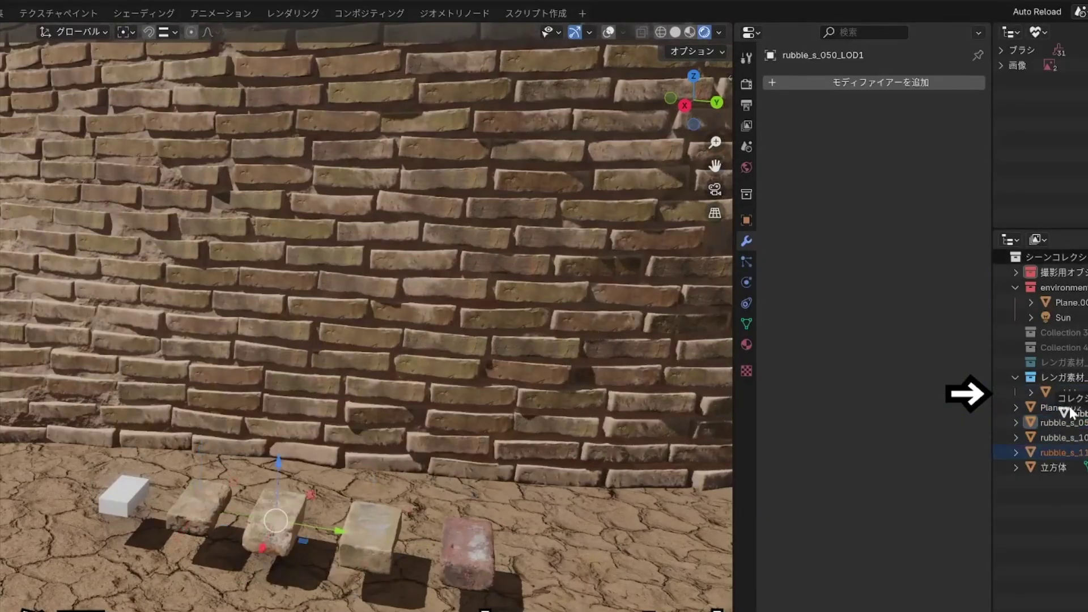
Move the rubble_s object into the レンガ素材 collection in the Outliner.
left_click_drag(1070, 412, 1072, 413)
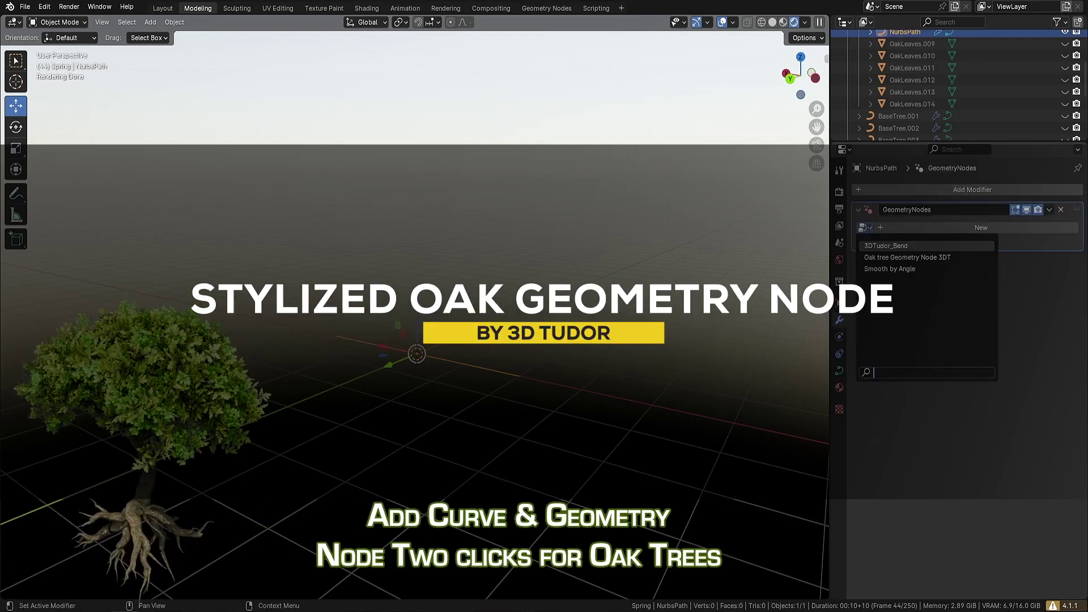
Assign the Oak tree Geometry Node 3DT group and set branch gravity to 32.5°.
left_click(907, 257)
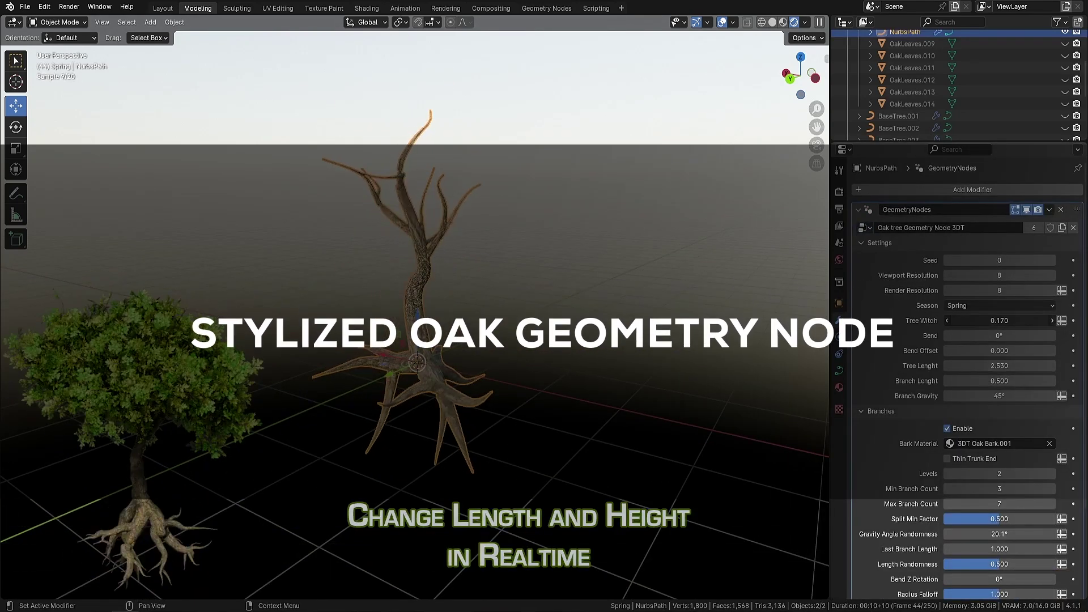
left_click_drag(999, 395, 1014, 396)
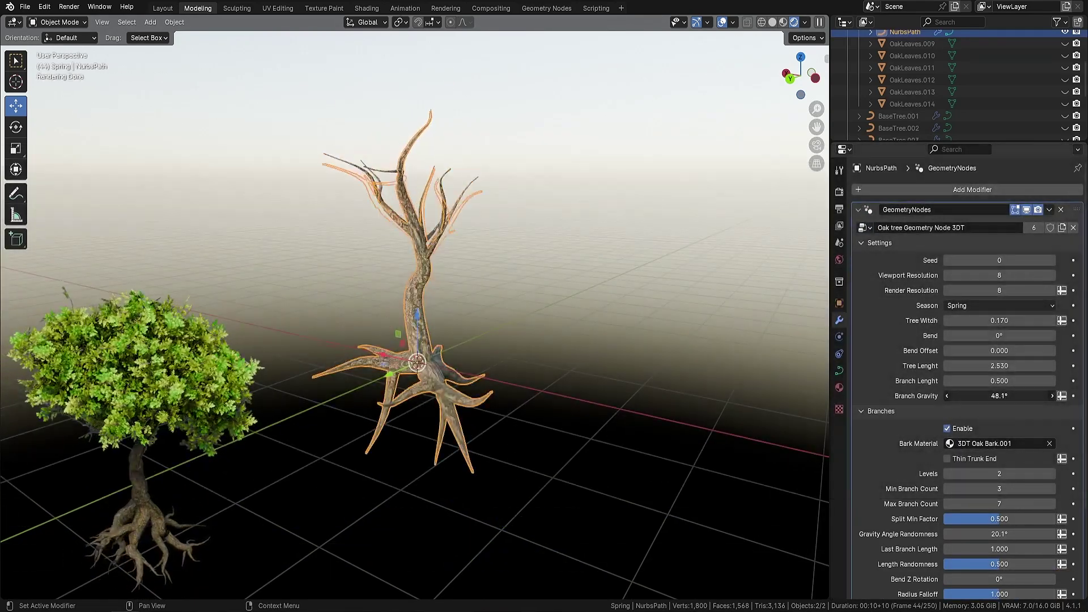
left_click(1000, 396)
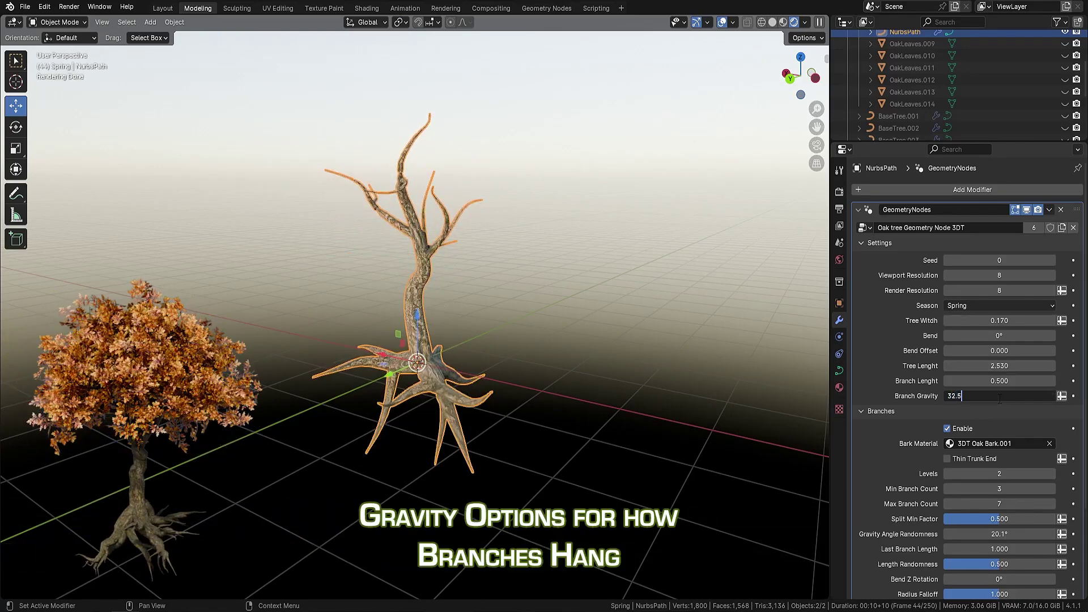
type("32.5")
key("Return")
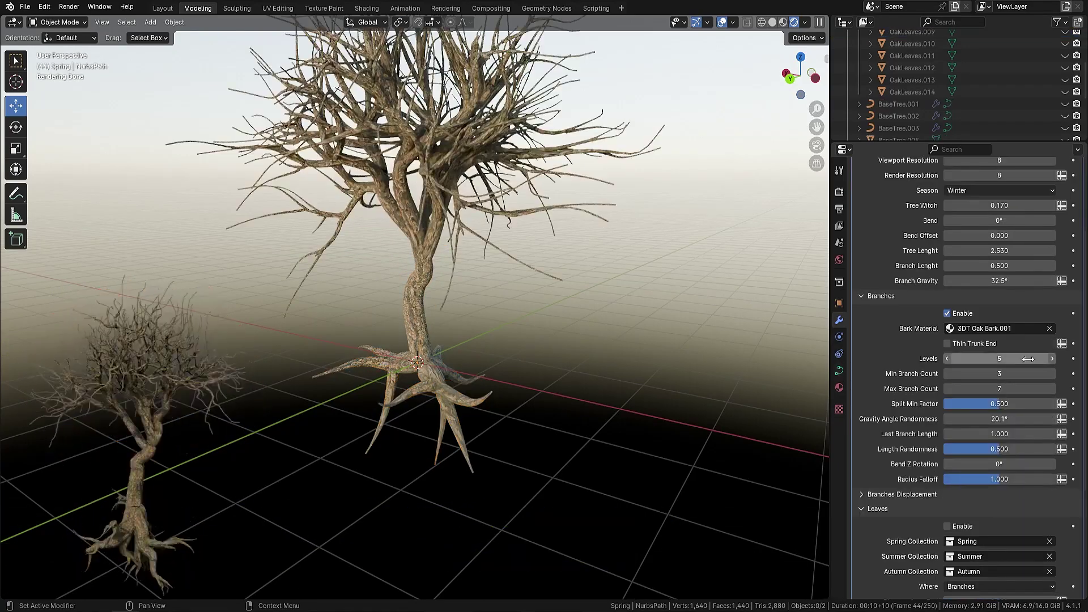
Adjust branching levels, split factor, last-branch length, radius falloff 1.241 and branch noise detail.
left_click_drag(1028, 359, 1014, 359)
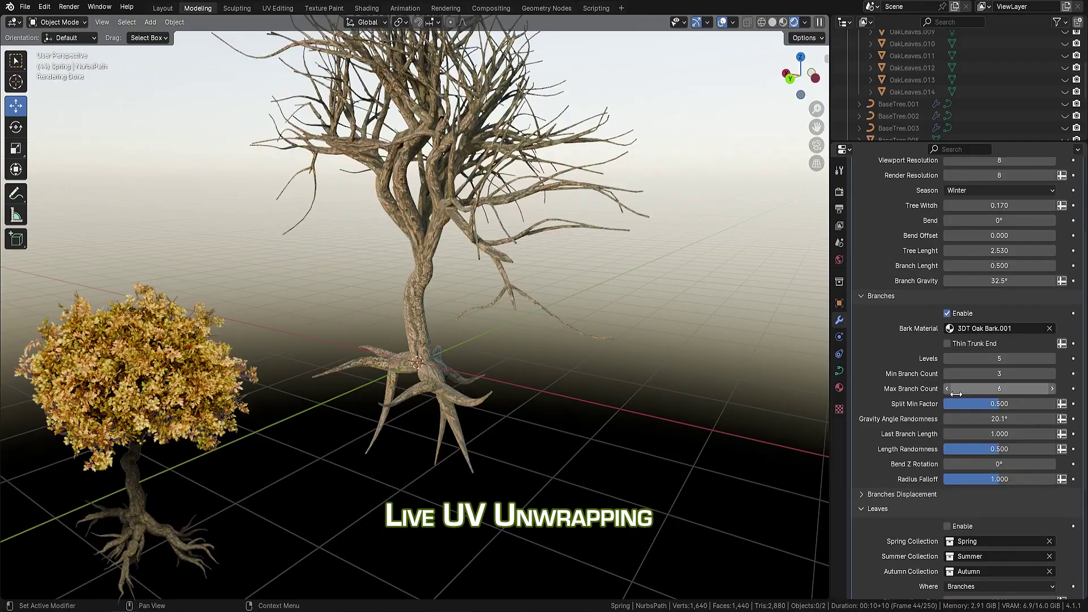
left_click_drag(999, 404, 1007, 403)
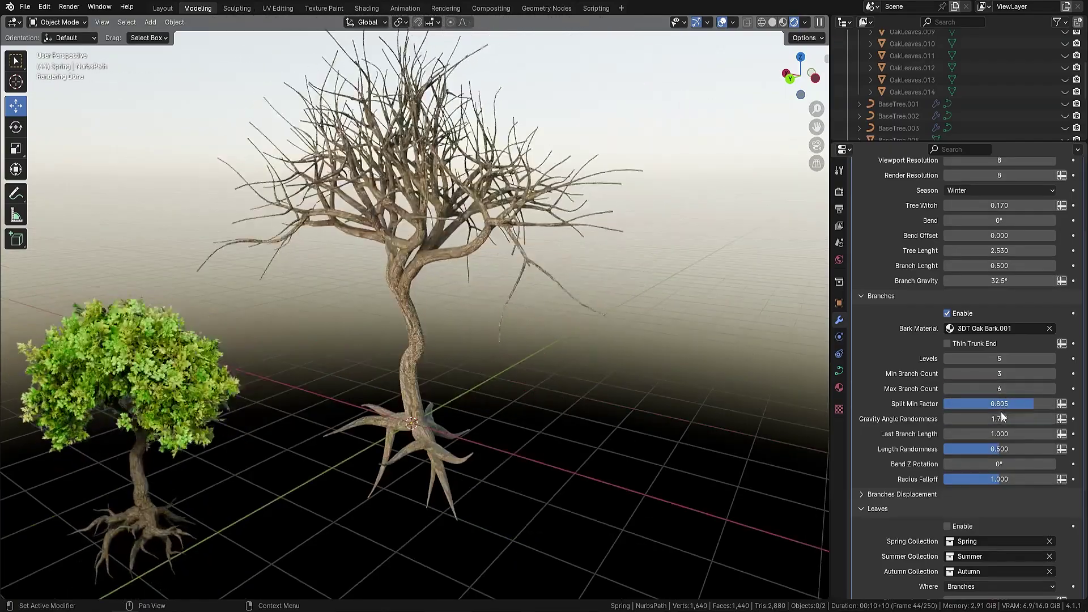
mouse_move(999, 434)
left_mouse_down()
mouse_move(963, 433)
mouse_move(1020, 434)
left_mouse_up()
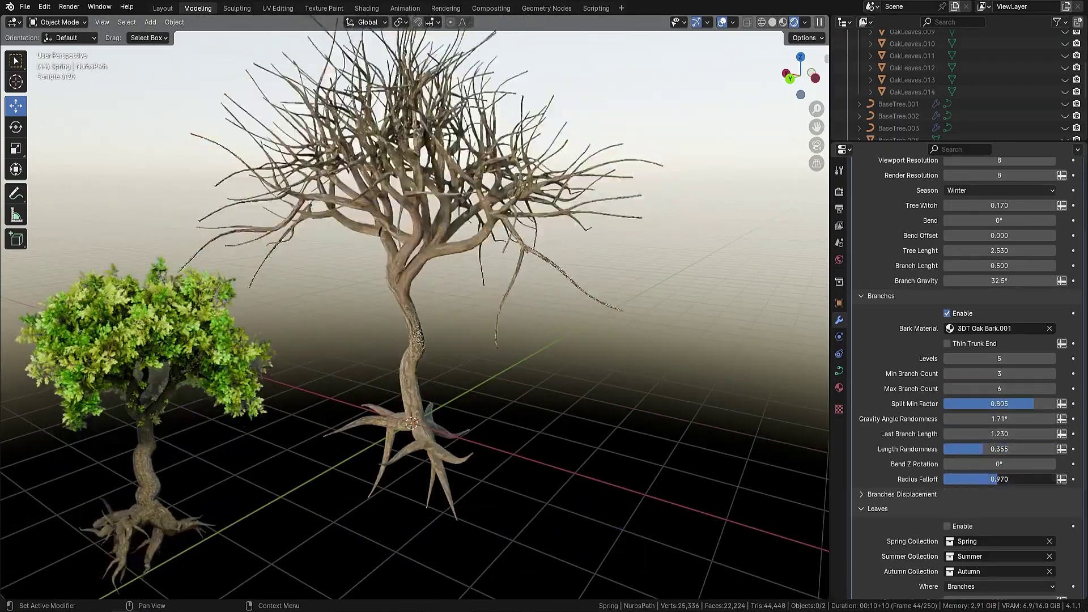
key("Return")
left_click(902, 494)
scroll(902, 494, "down", 2)
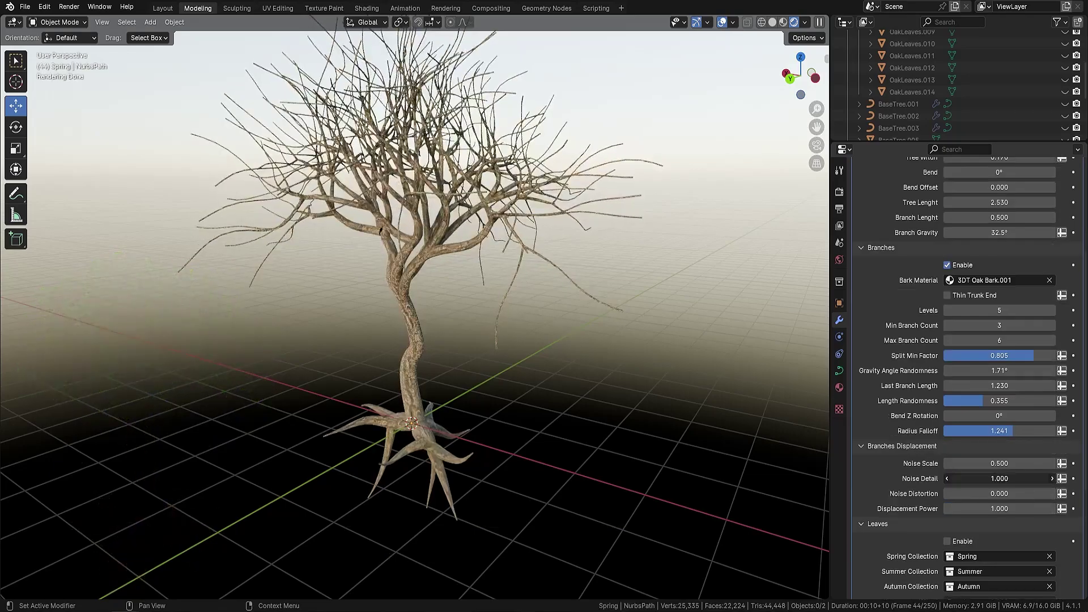
left_click_drag(998, 478, 969, 478)
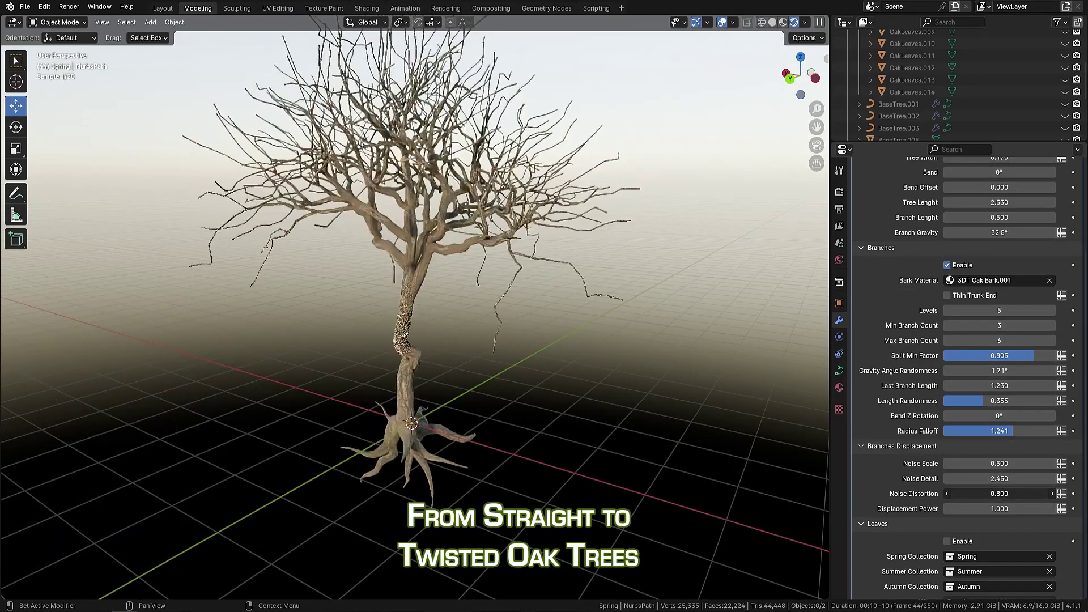
Switch the oak's season via Spring to Summer and set leaf scale 0.510 with scale randomness 0.240.
scroll(963, 368, "down", 7)
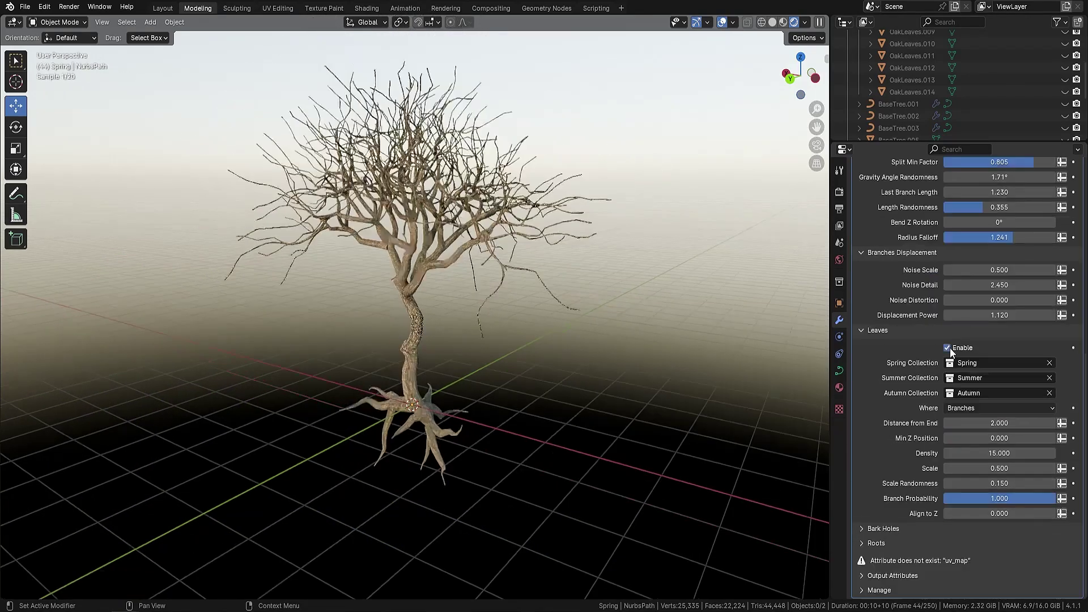
scroll(963, 369, "up", 12)
left_click(984, 262)
left_click(985, 276)
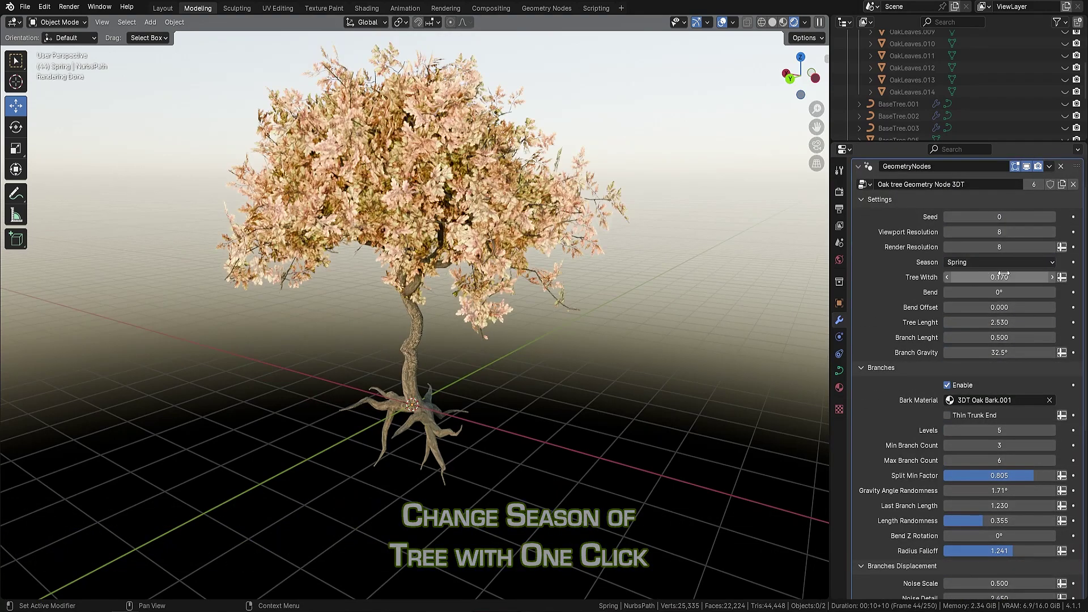
left_click(980, 276)
scroll(980, 340, "down", 10)
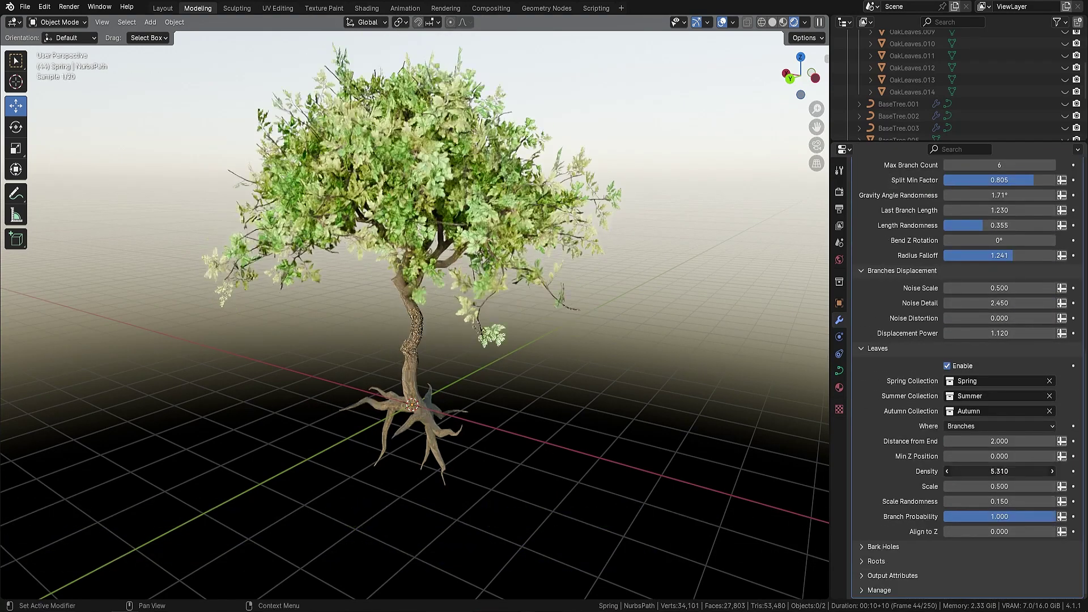
mouse_move(999, 486)
left_mouse_down()
mouse_move(1065, 486)
mouse_move(1003, 487)
mouse_move(1019, 501)
mouse_move(998, 502)
left_mouse_up()
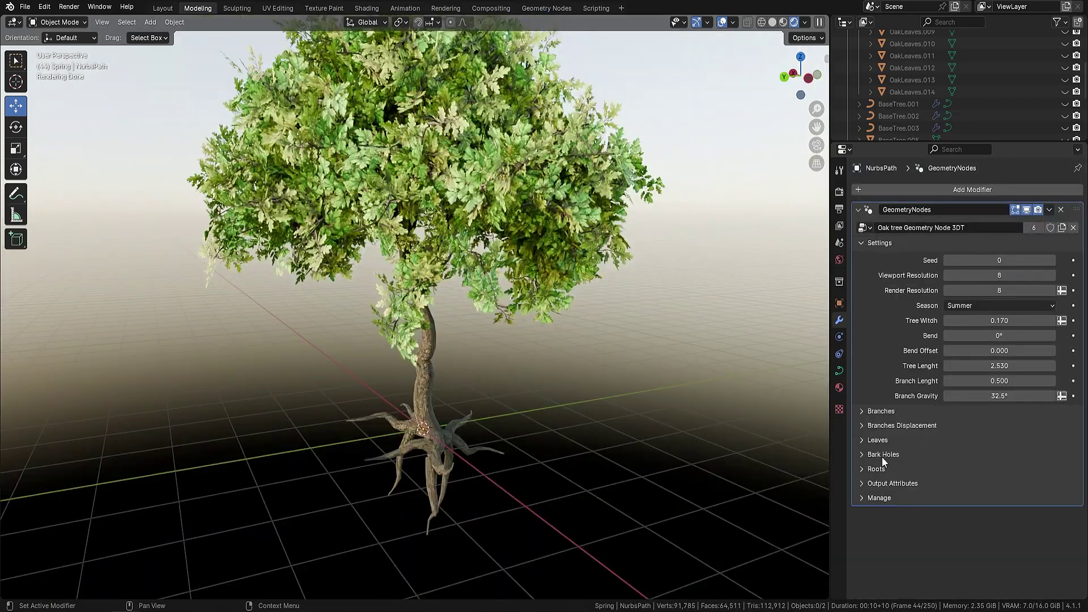
Shrink and then remove the trunk's bark holes, and reduce the root levels from 4 to 2.
left_click(881, 455)
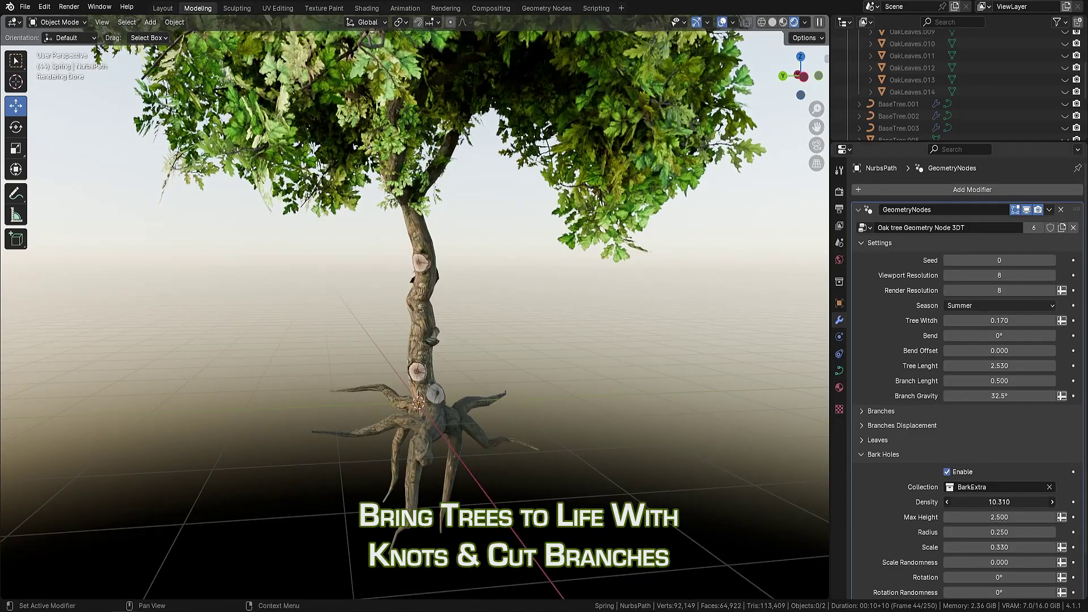
left_click_drag(999, 547, 839, 579)
left_click(947, 471)
left_click(861, 454)
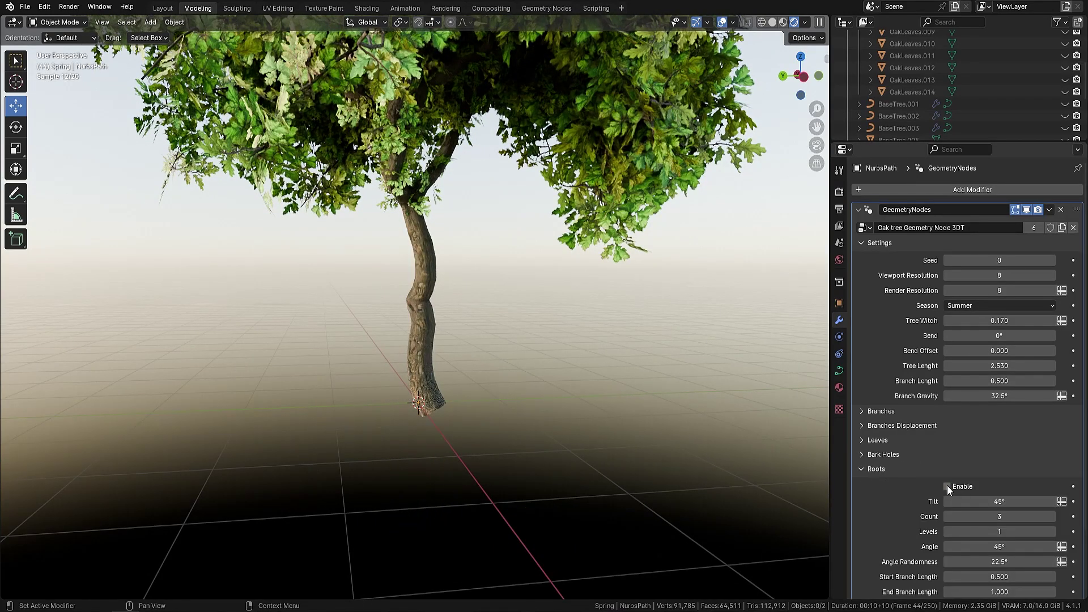
type("1d")
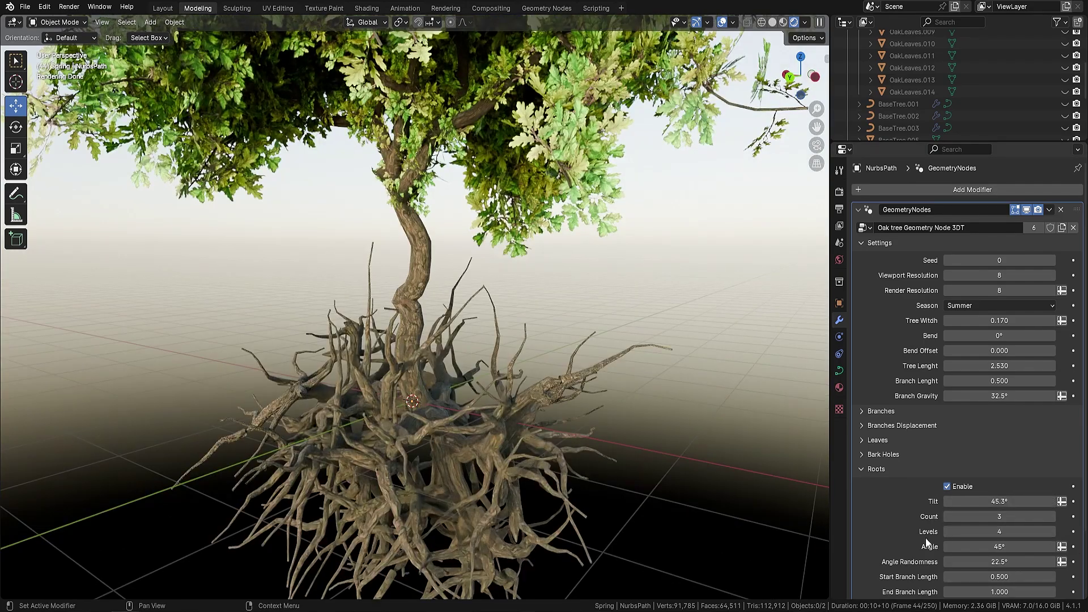
left_click_drag(1042, 532, 1017, 526)
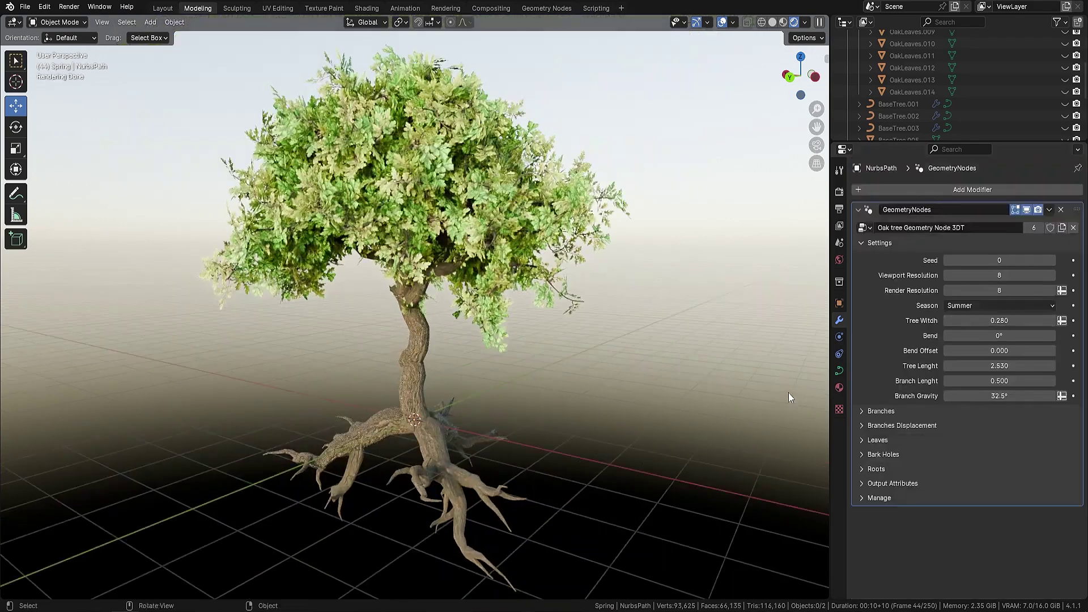
Step the tree seed through several variations and switch the season to Spring.
left_click(1052, 260)
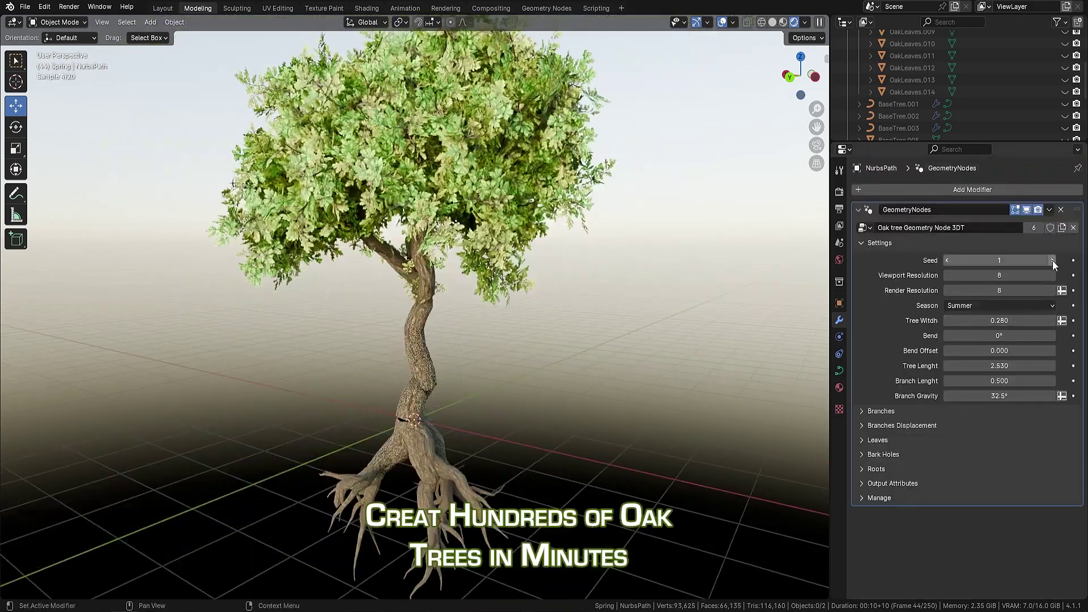
left_click(1052, 260)
left_click(1052, 260)
left_click(1052, 260)
left_click(1052, 260)
left_click(1052, 260)
left_click(1052, 260)
left_click(1015, 305)
left_click(1015, 311)
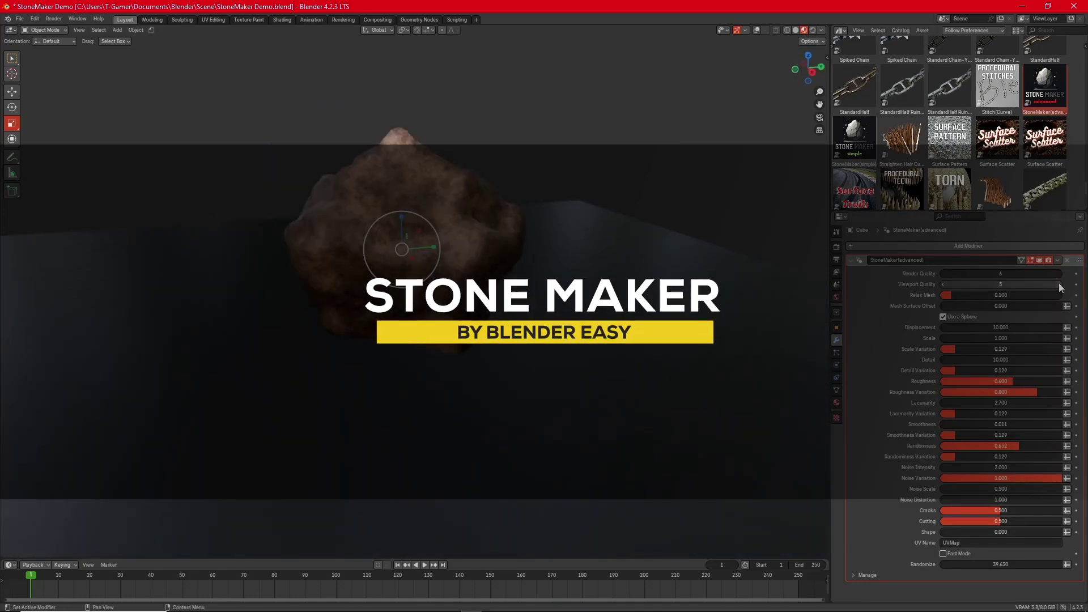
Raise the stone's viewport quality to 7, roughness to 0.443 and Noise Intensity to 4.
left_click(1059, 284)
left_click(1058, 285)
mouse_move(737, 283)
middle_mouse_down()
mouse_move(725, 270)
mouse_move(748, 289)
middle_mouse_up()
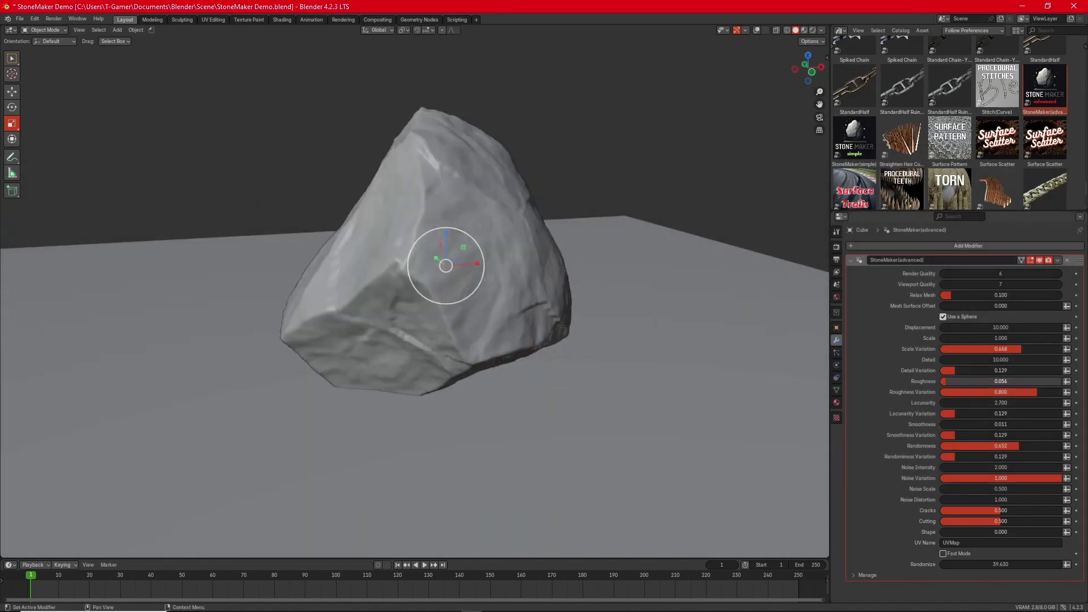
left_click_drag(1000, 380, 1048, 381)
middle_click_drag(431, 272, 447, 284)
key("Return")
middle_click_drag(680, 397, 651, 374)
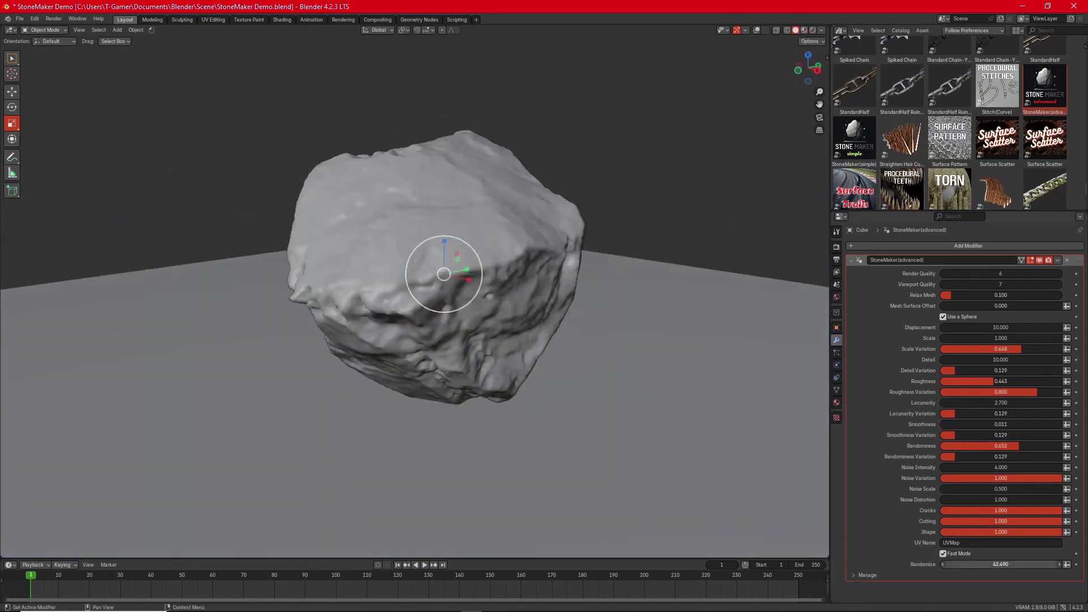
left_click_drag(813, 68, 873, 109)
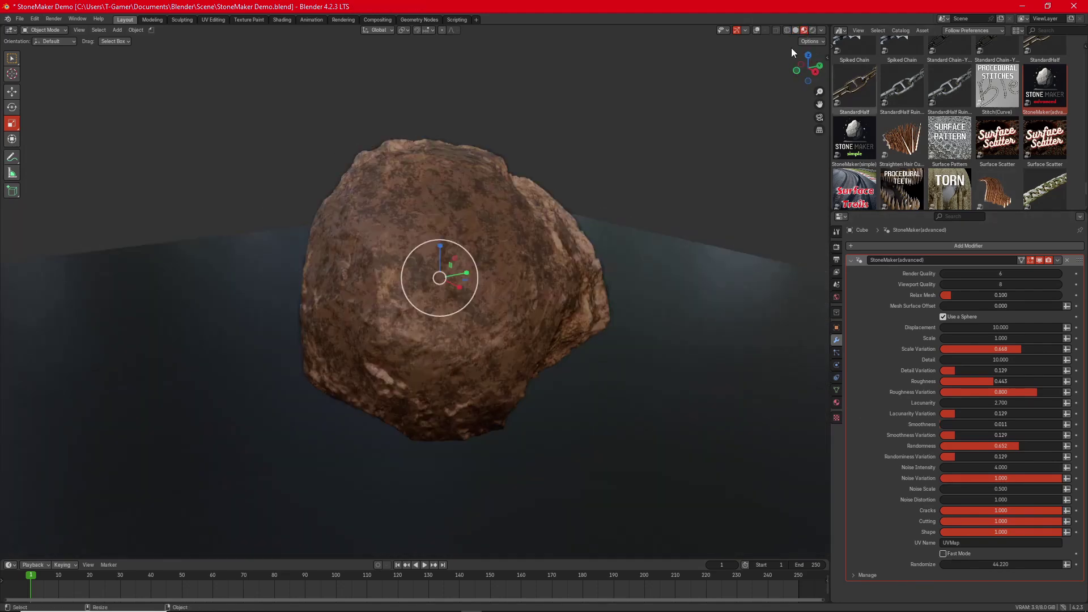
Try Randomize values 100 and 120, and set Lacunarity to 3.
double_click(1006, 567)
type("100")
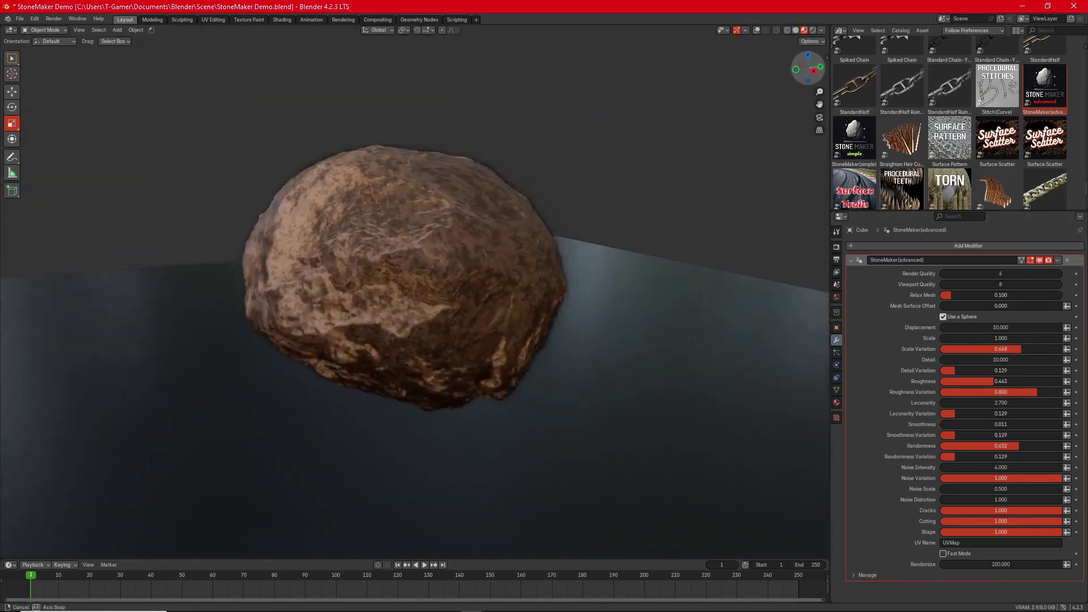
double_click(1009, 564)
type("120")
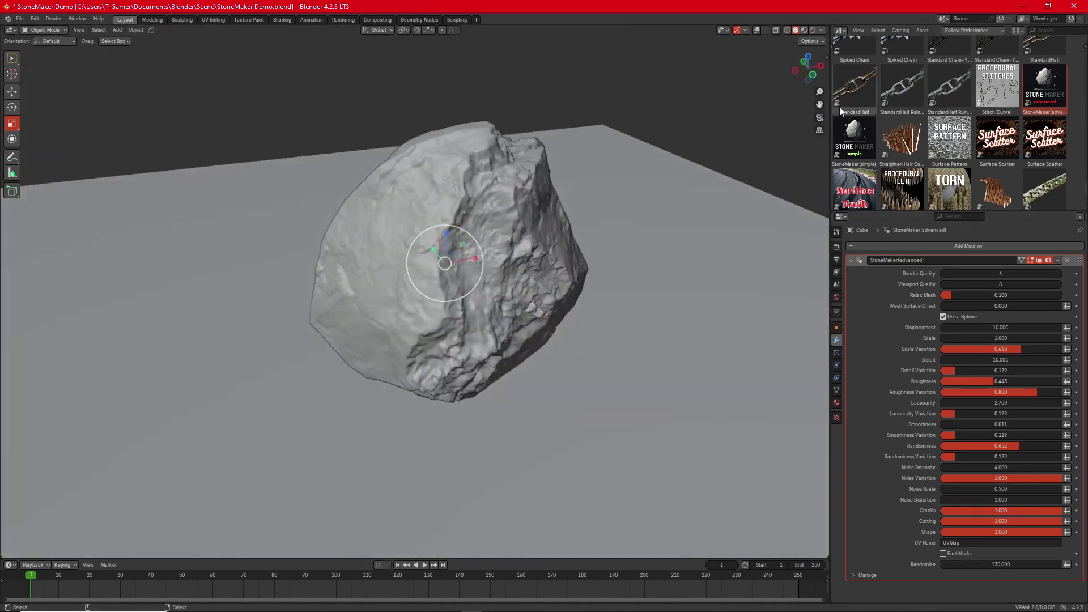
left_click(1000, 401)
type("4")
key("Return")
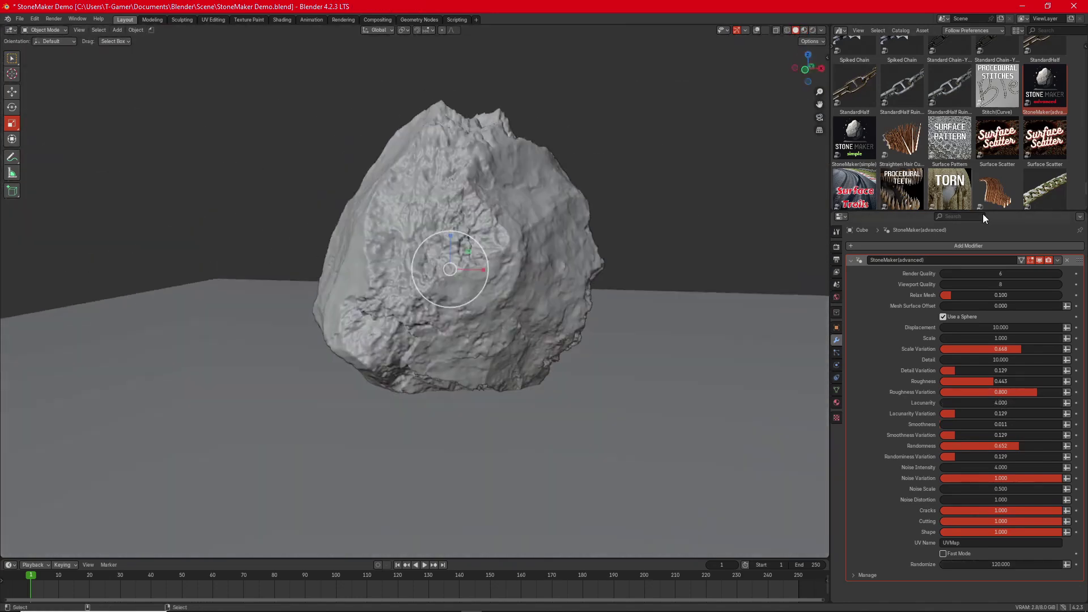
key("Return")
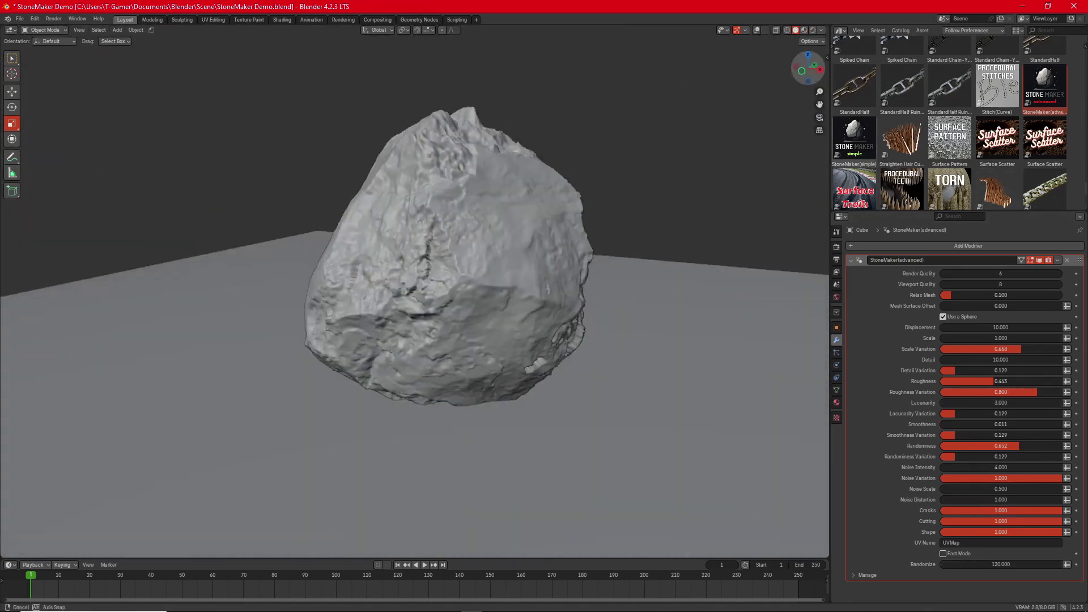
Regenerate the rock with Randomize 200, then settle on Randomize 34.
double_click(1003, 564)
type("200")
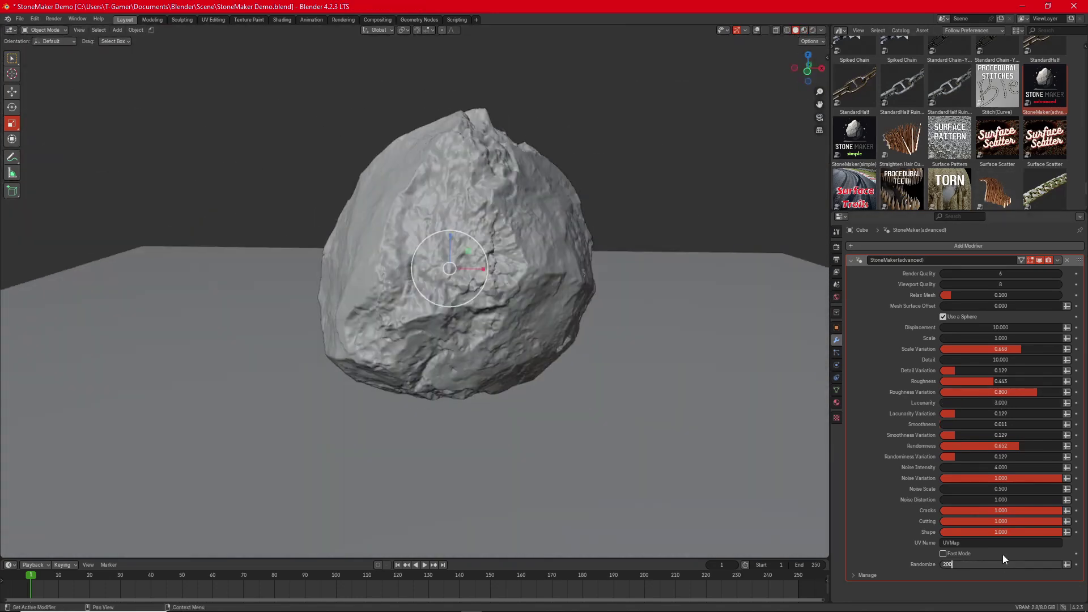
key("Return")
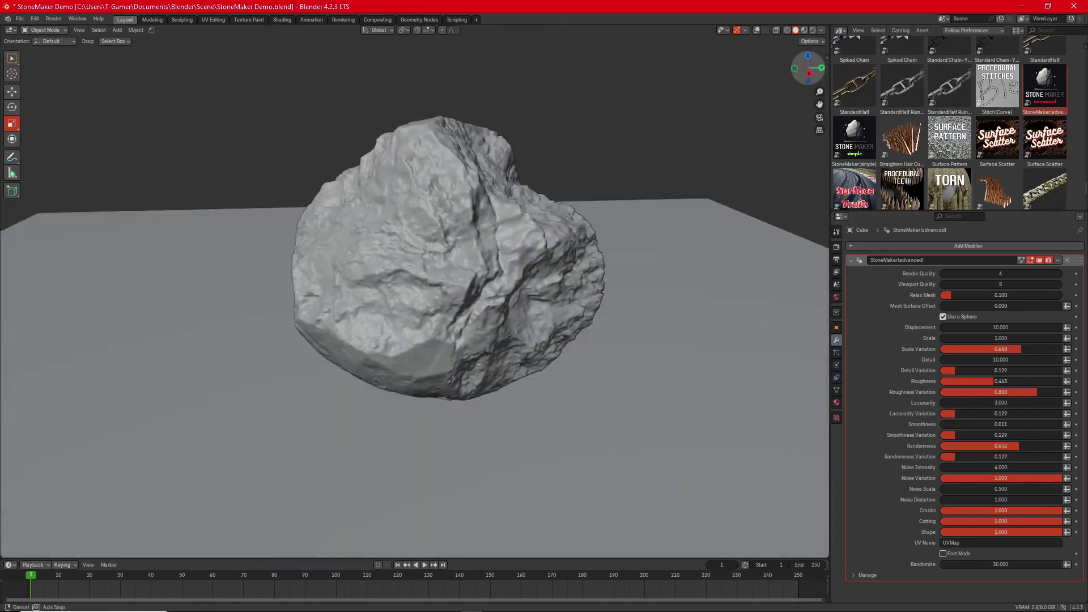
double_click(1006, 563)
type("34")
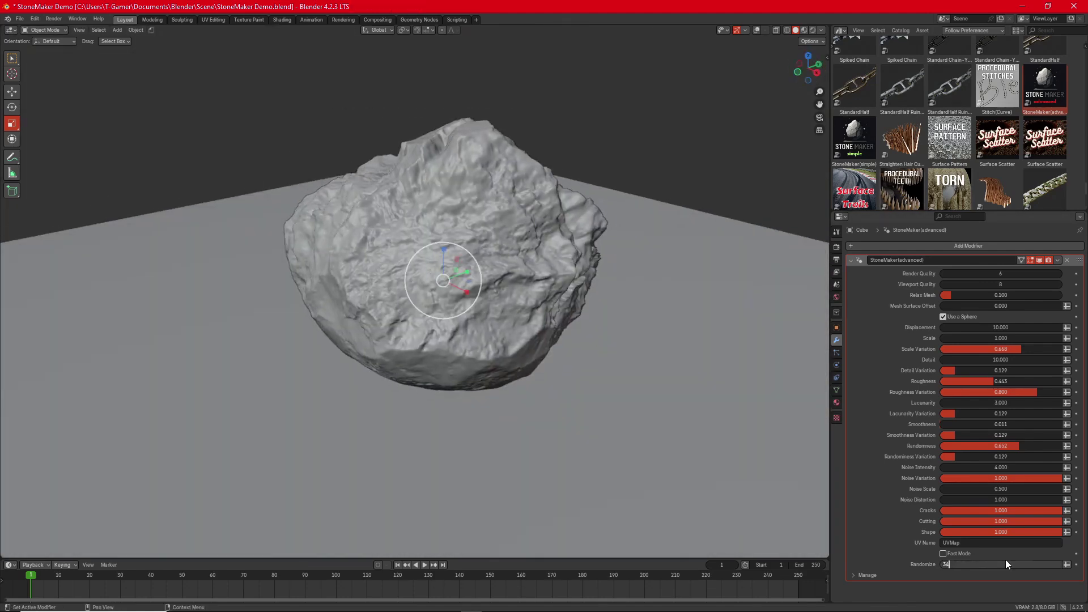
key("Return")
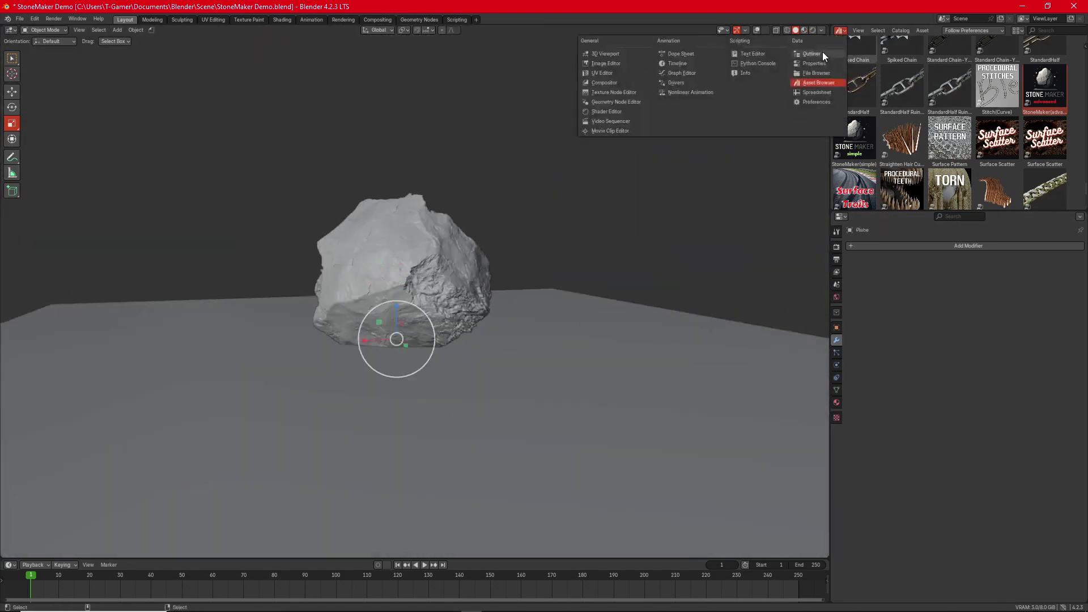
Show the Outliner and view the rock in Material Preview with its material settings.
left_click(826, 80)
left_click(803, 29)
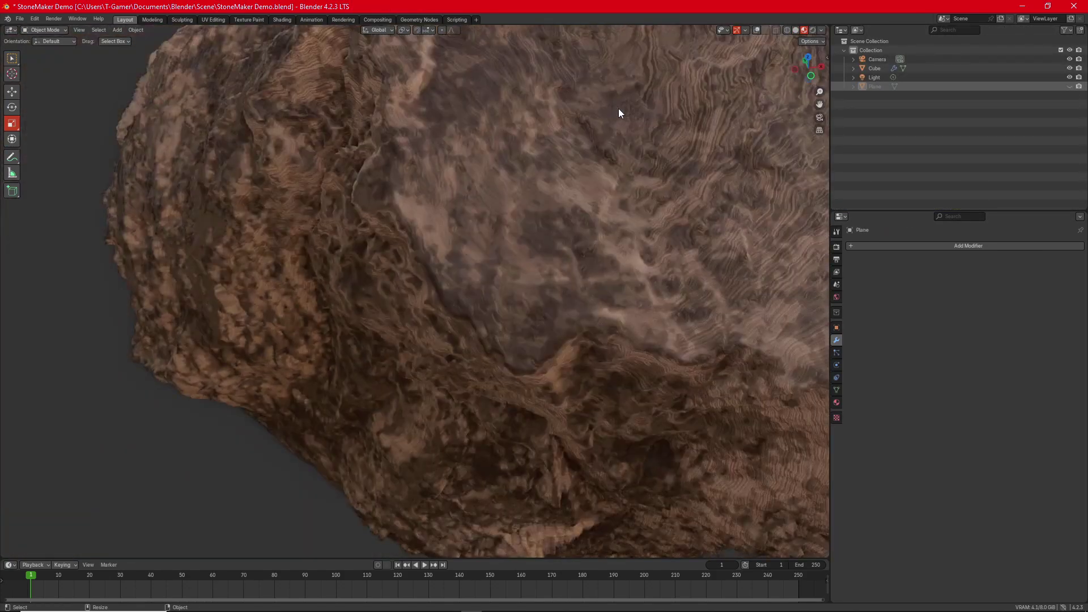
left_click(836, 401)
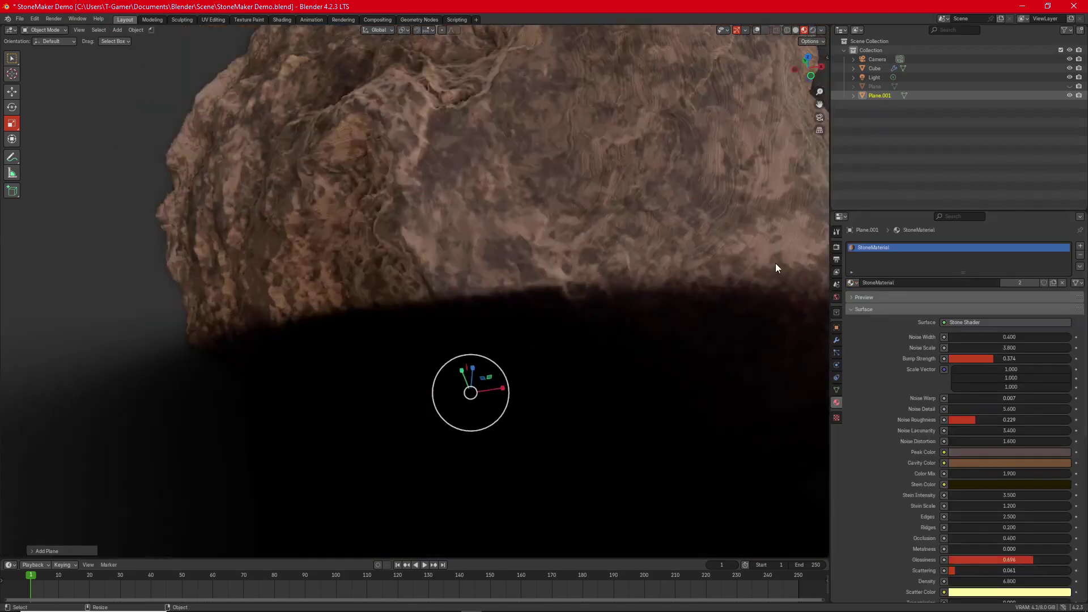
Hide Plane.001, raise bump strength, set Noise Warp to 0.228, and make Peak Color blue-grey.
key("h")
left_click_drag(993, 358, 1040, 358)
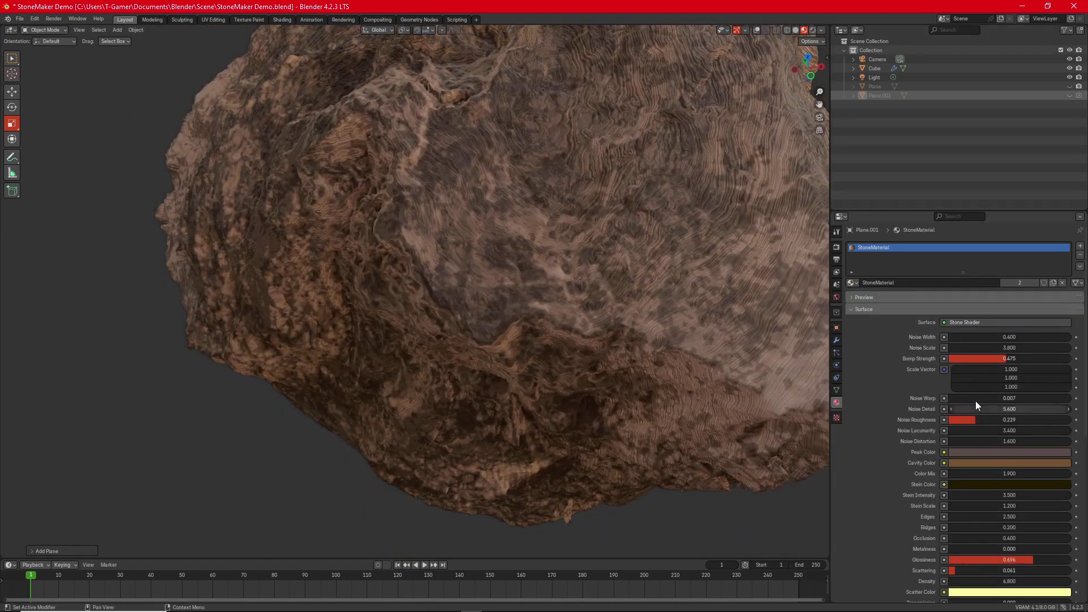
left_click_drag(995, 398, 1036, 398)
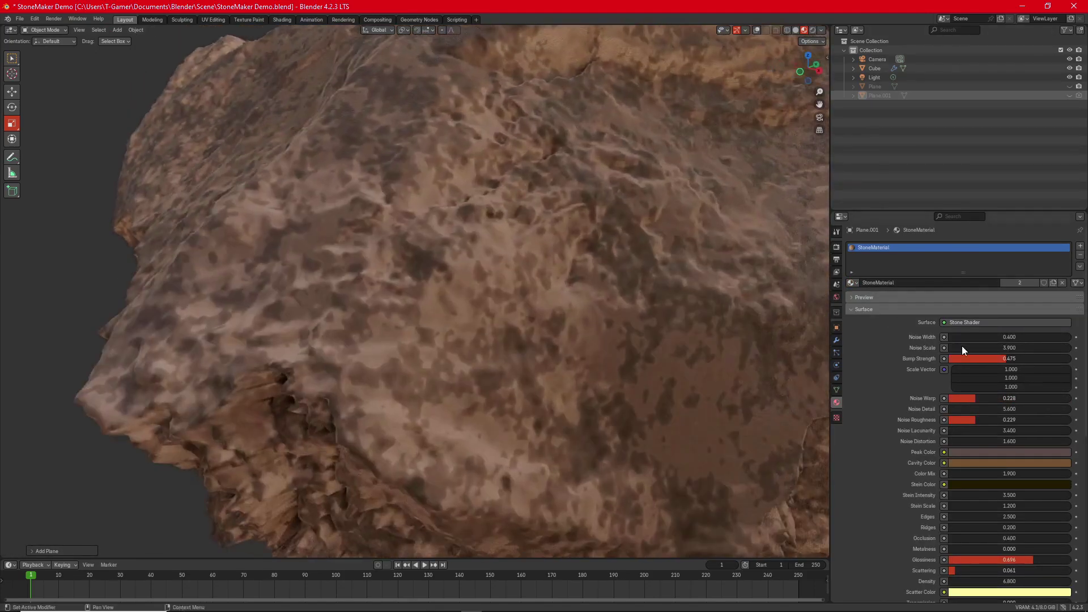
left_click(1009, 434)
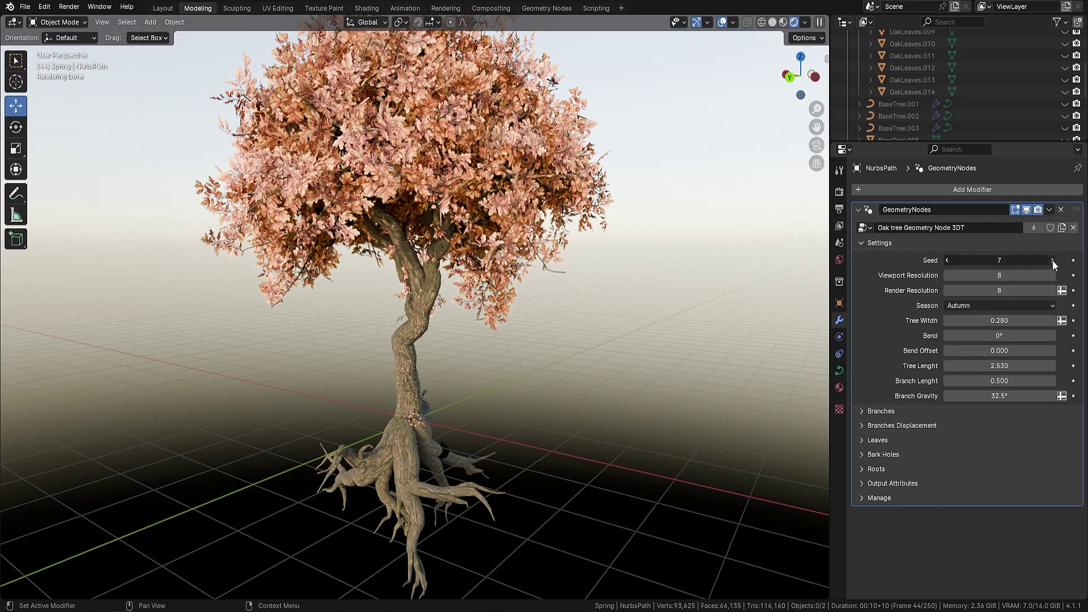
Step the autumn oak's Seed up three times to generate new tree variations.
left_click(1052, 260)
left_click(1052, 260)
left_click(1052, 260)
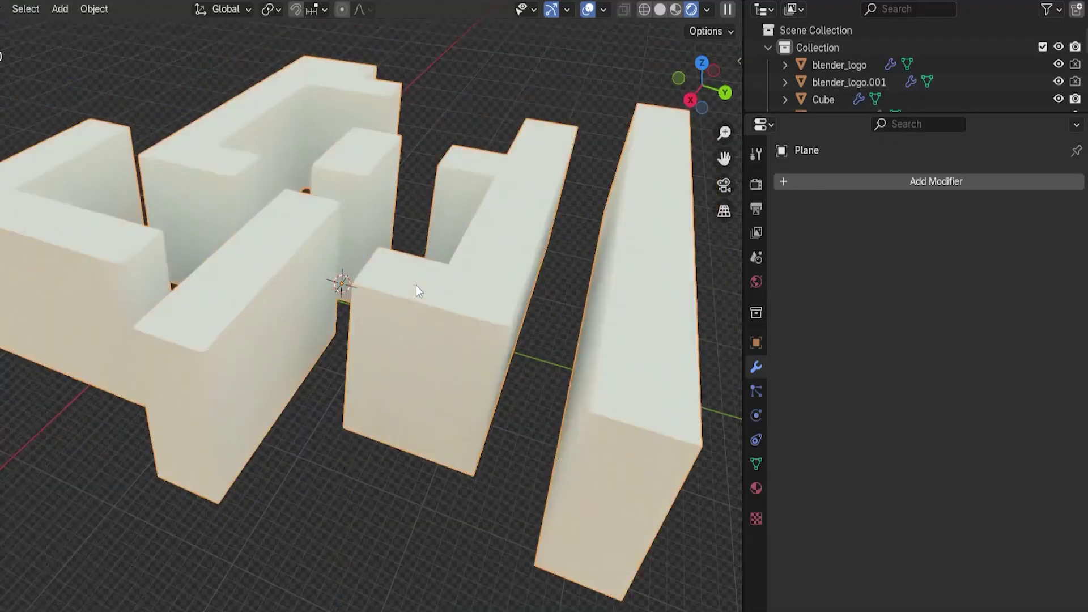